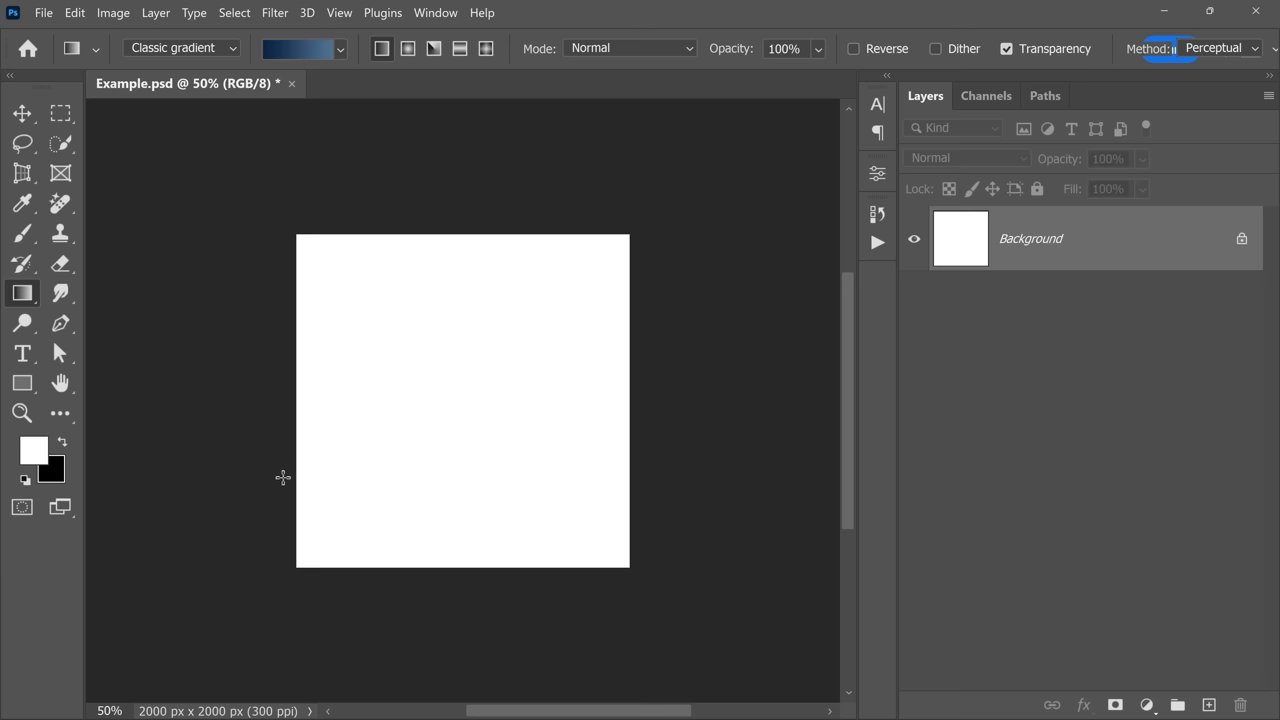
- Fill the Background with a blue diagonal gradient from bottom-left to top-right and zoom in
drag(317, 505, 609, 223)
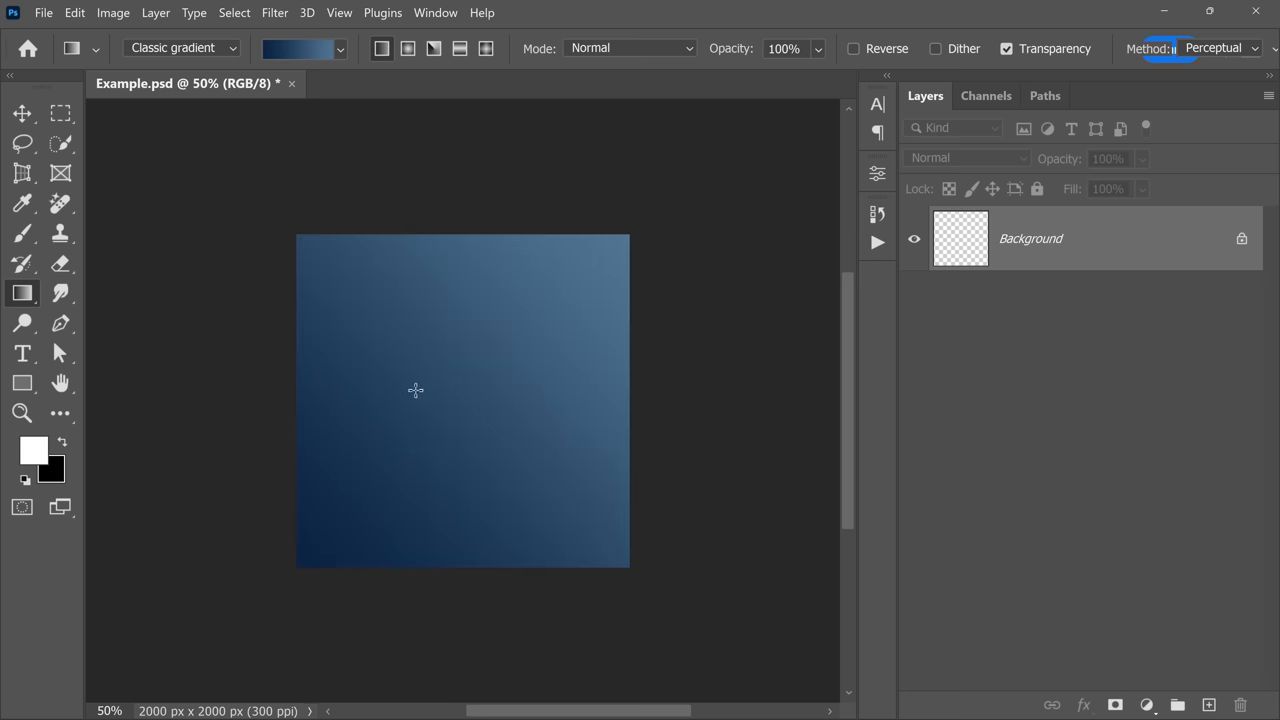
drag(434, 373, 471, 371)
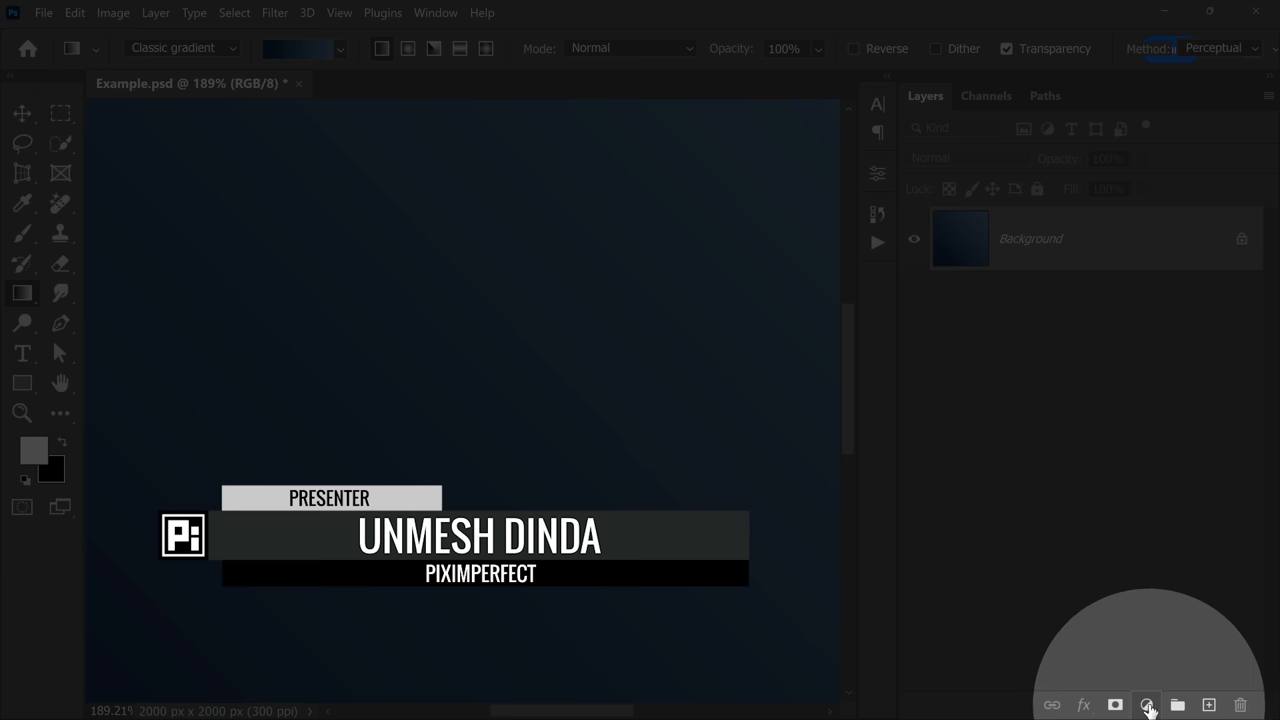
- Add Curves 1 with black and white points squeezed to Input 68 / Output 255, exposing bands
click(1147, 706)
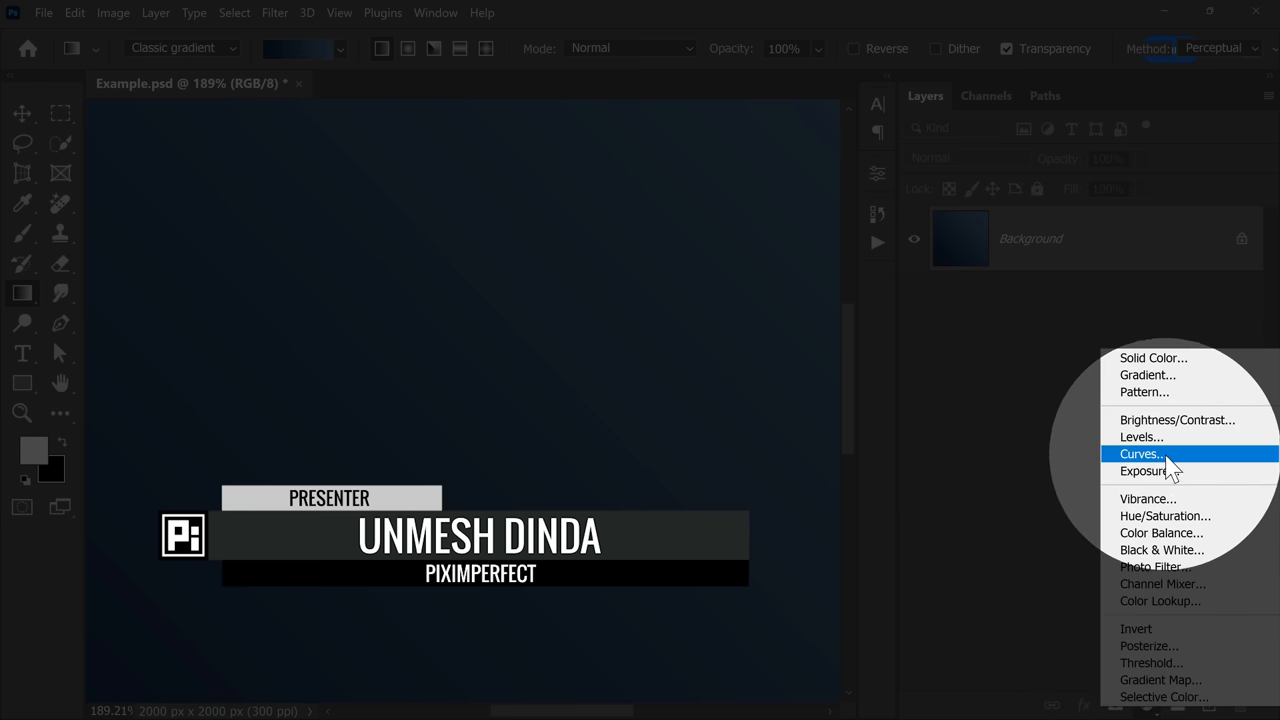
click(1150, 450)
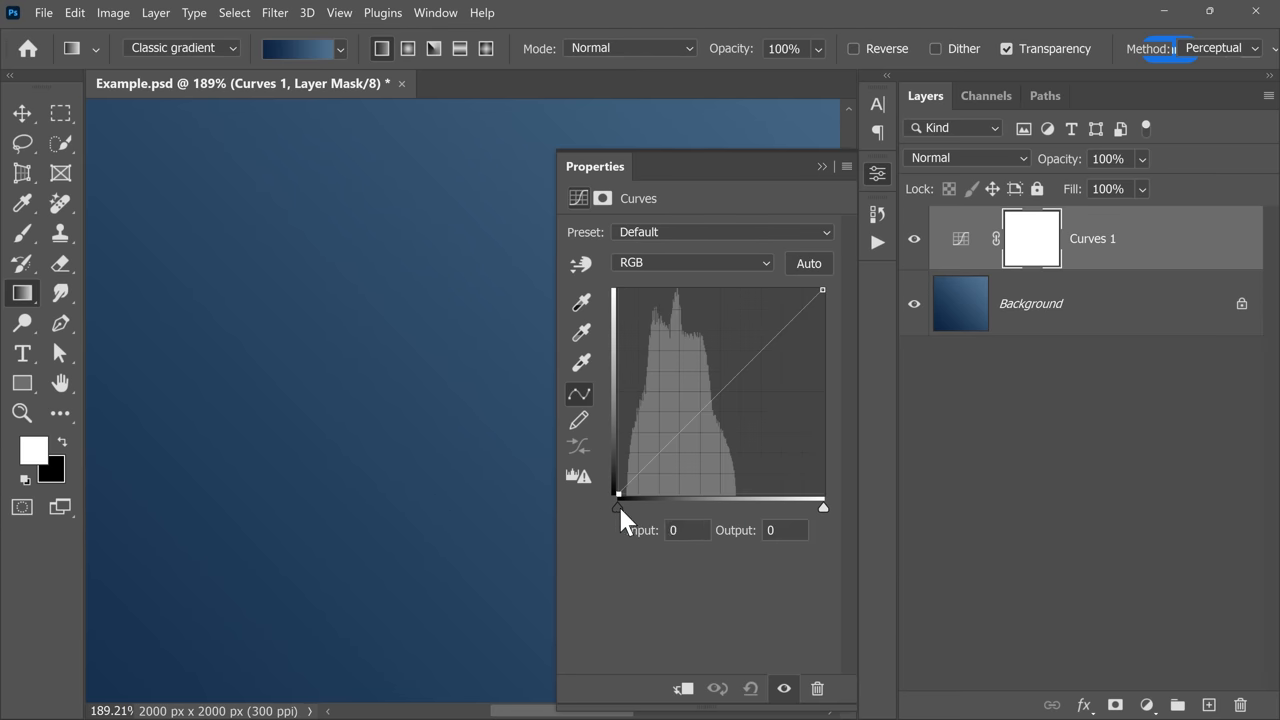
drag(618, 507, 660, 502)
drag(820, 505, 672, 505)
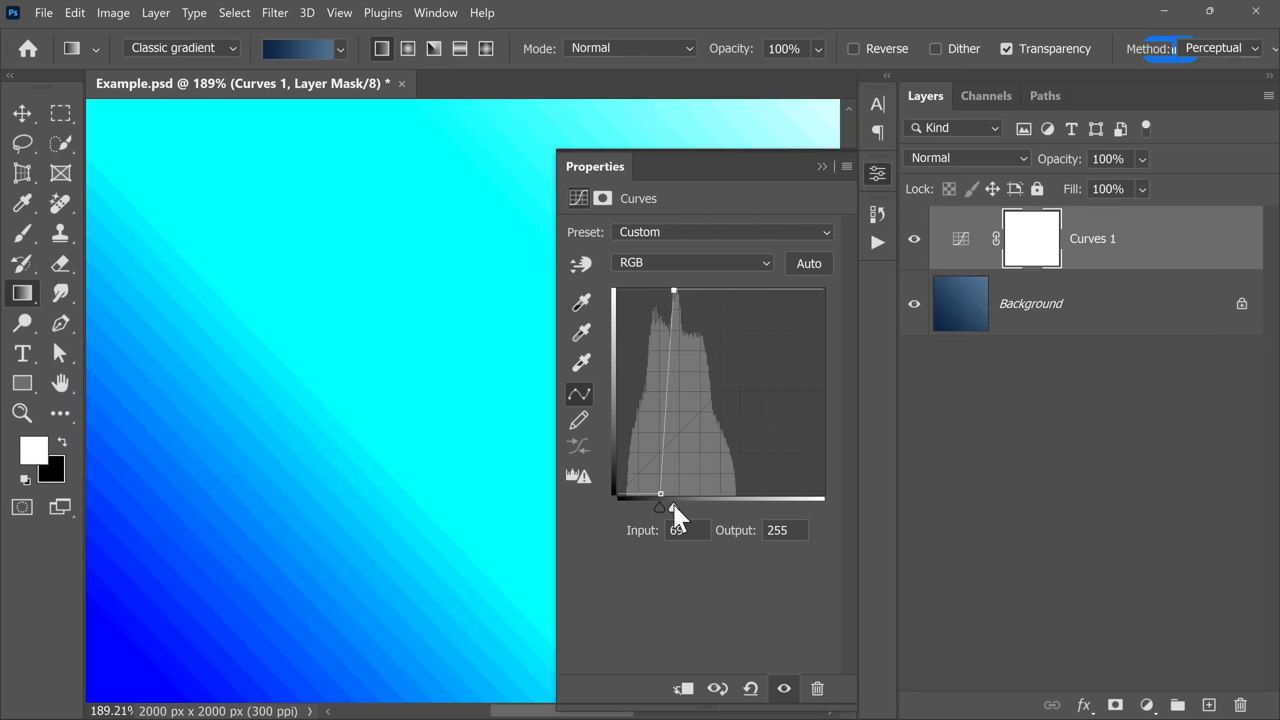
drag(272, 515, 437, 360)
scroll(451, 291, up, 2)
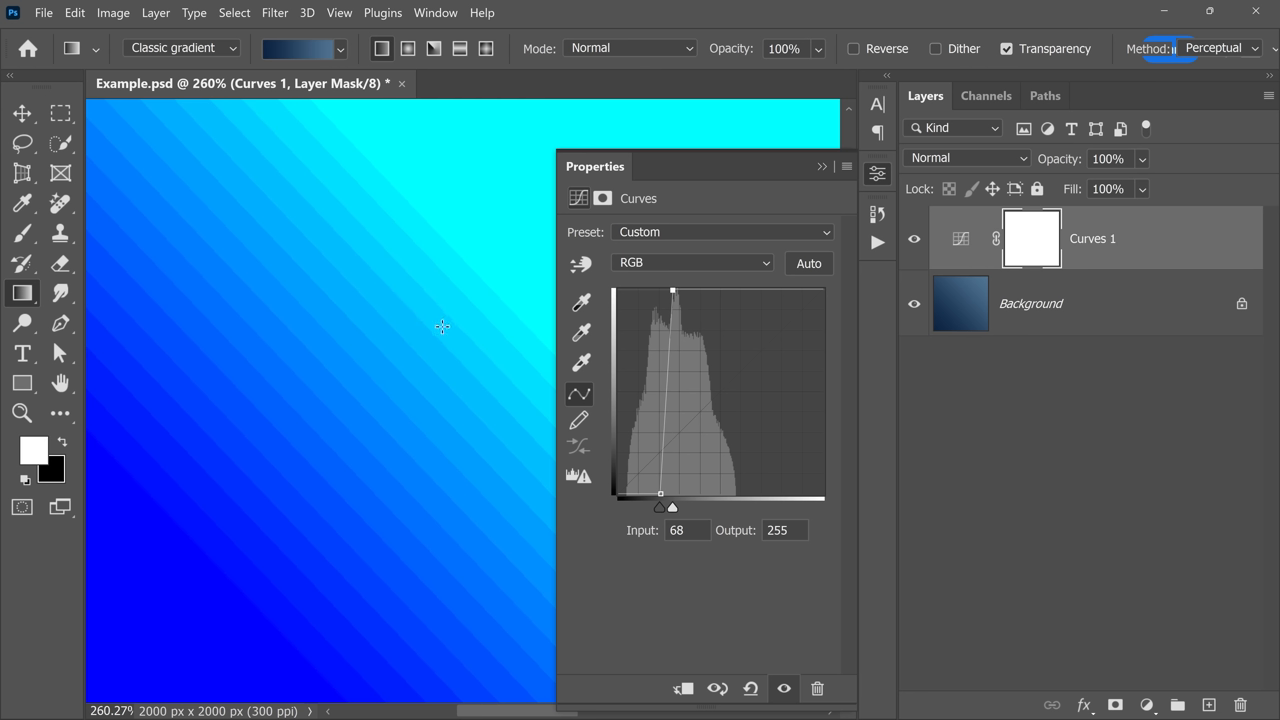
- Convert the document to 16 Bits/Channel and redraw the diagonal gradient on Background
click(113, 13)
mouse_move(190, 35)
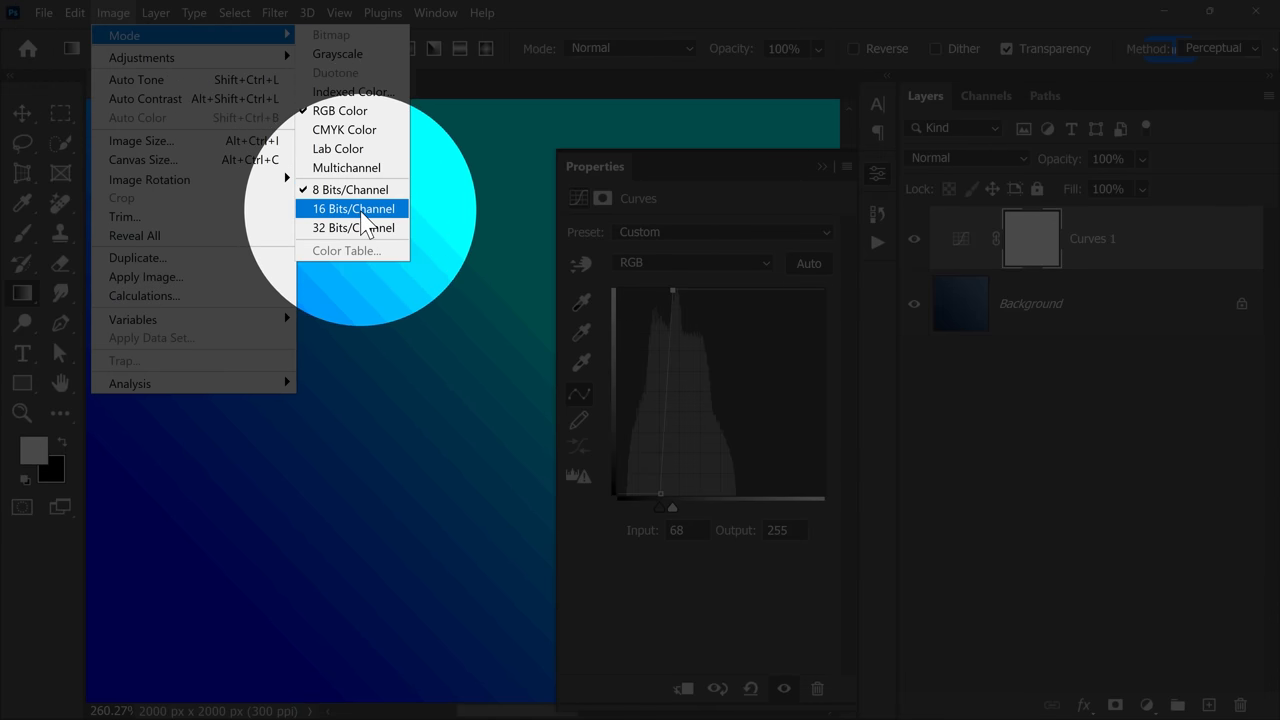
click(362, 218)
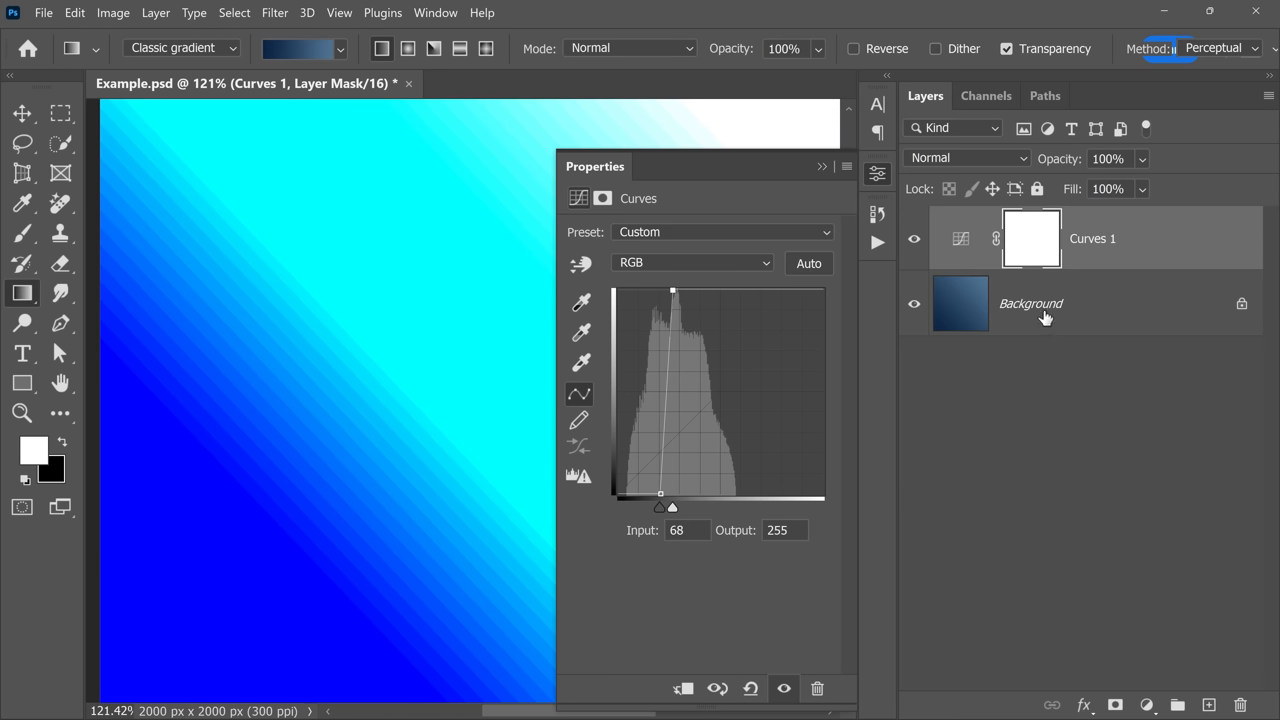
click(1045, 317)
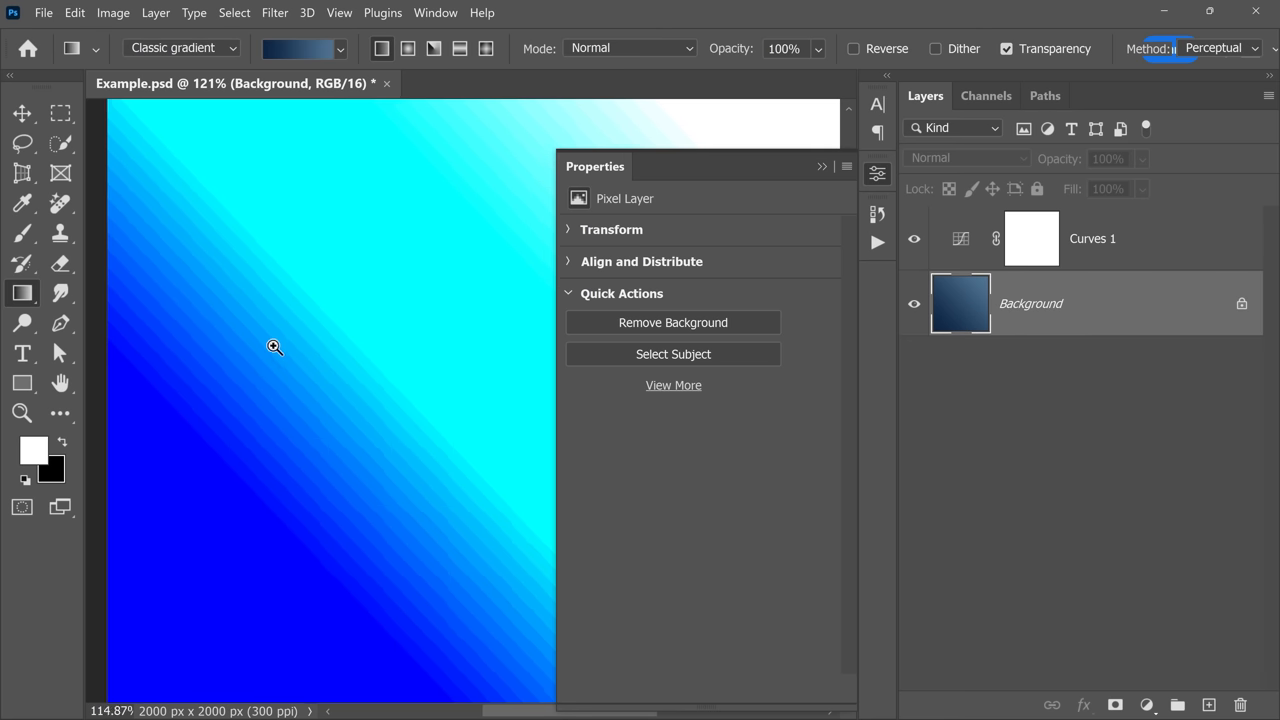
scroll(276, 360, down, 3)
drag(120, 679, 580, 131)
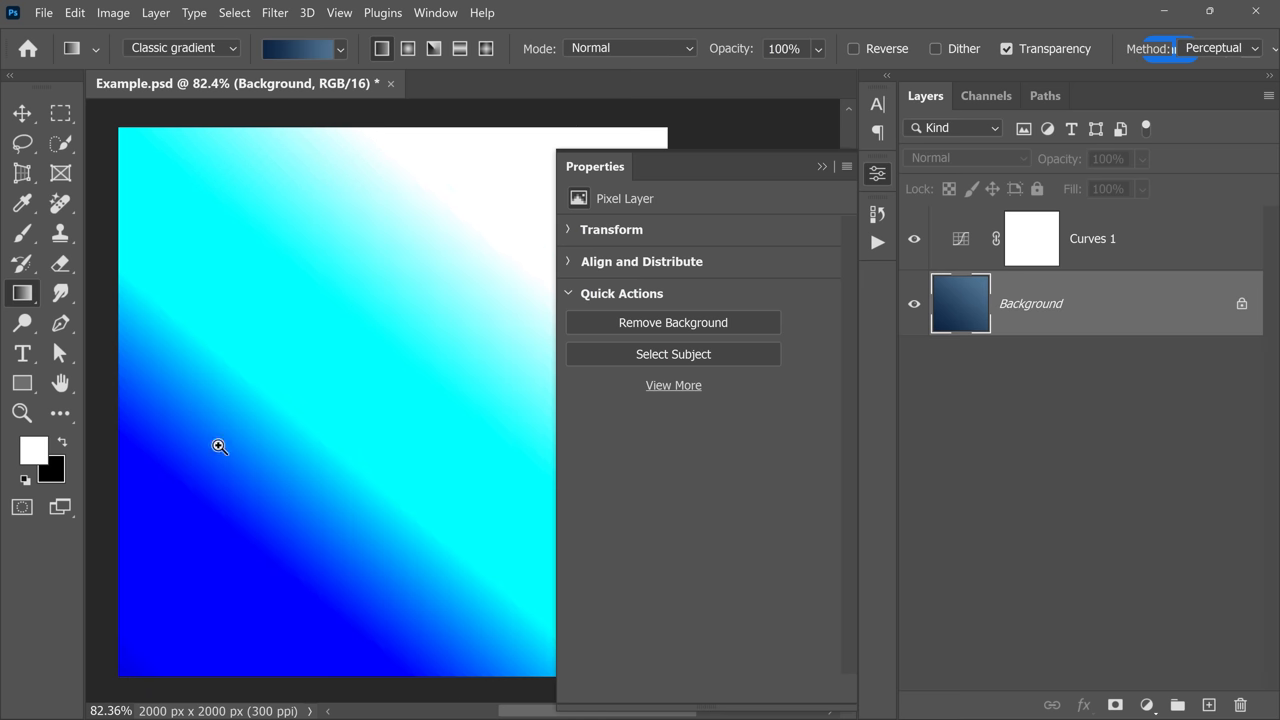
mouse_move(219, 446)
mouse_down()
mouse_move(249, 426)
mouse_move(326, 440)
mouse_up()
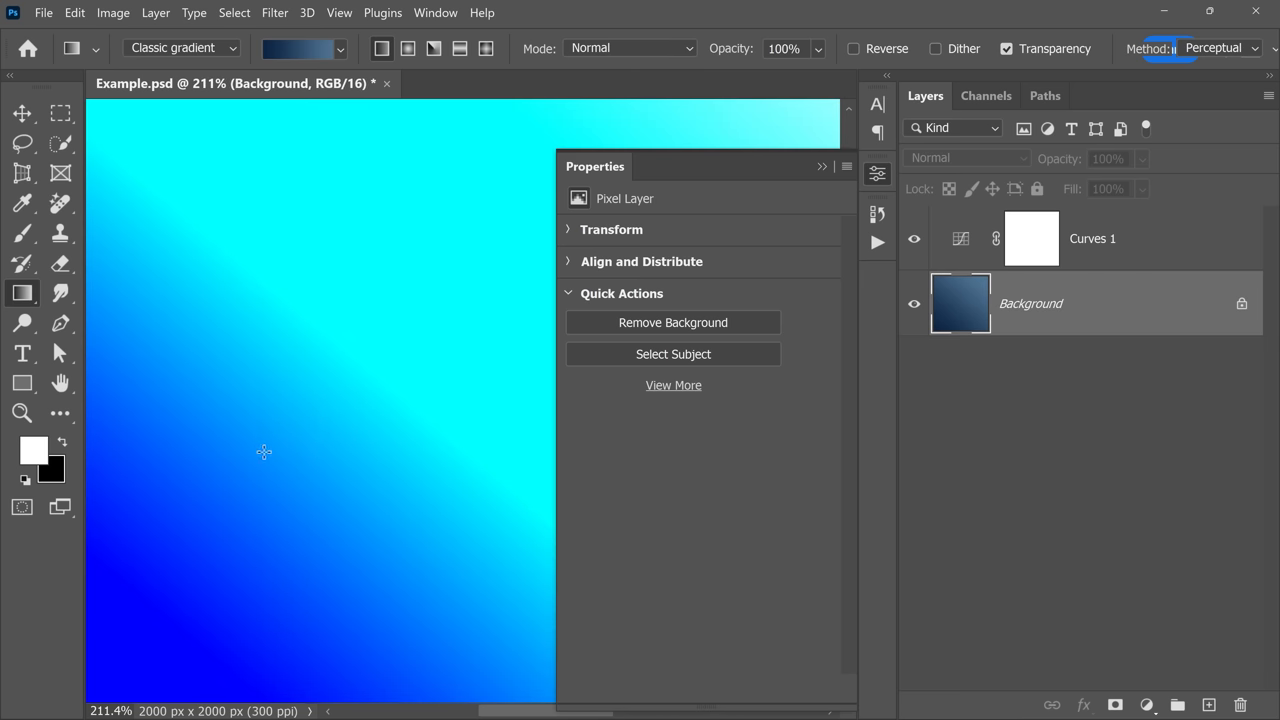
- Hide Curves 1, fit the image in view and bring up Export As
click(914, 240)
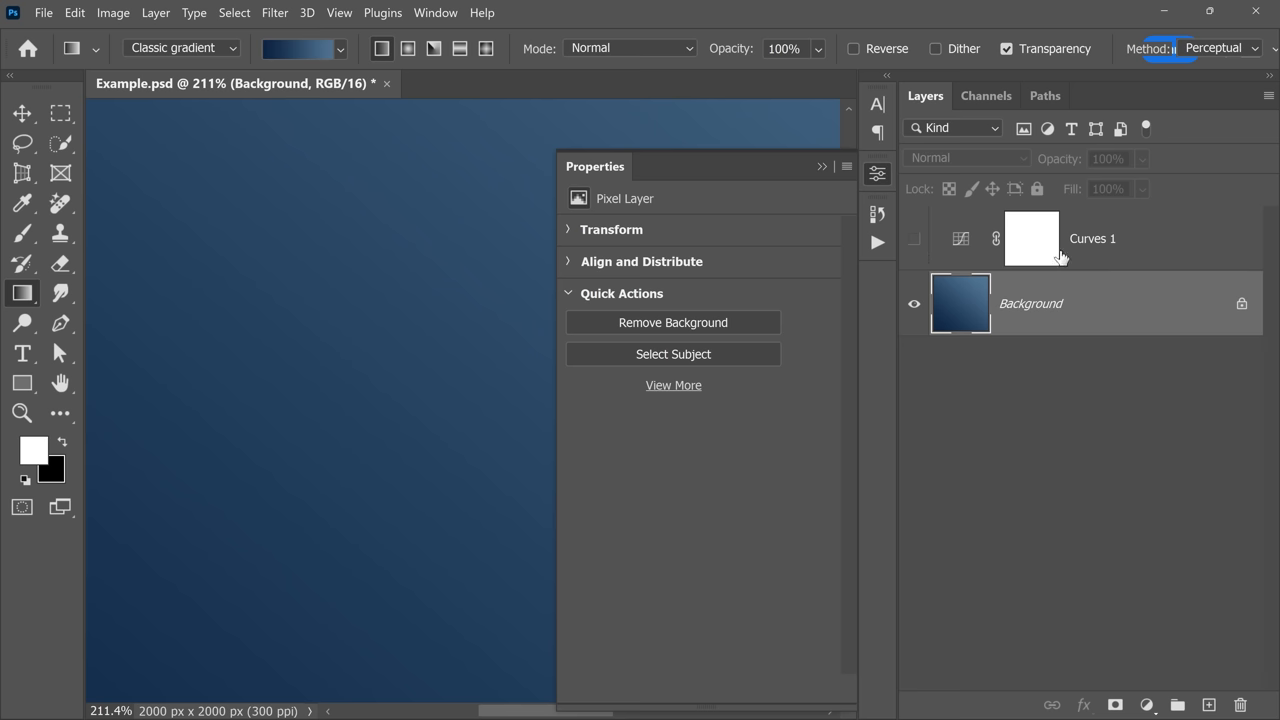
key(ctrl+0)
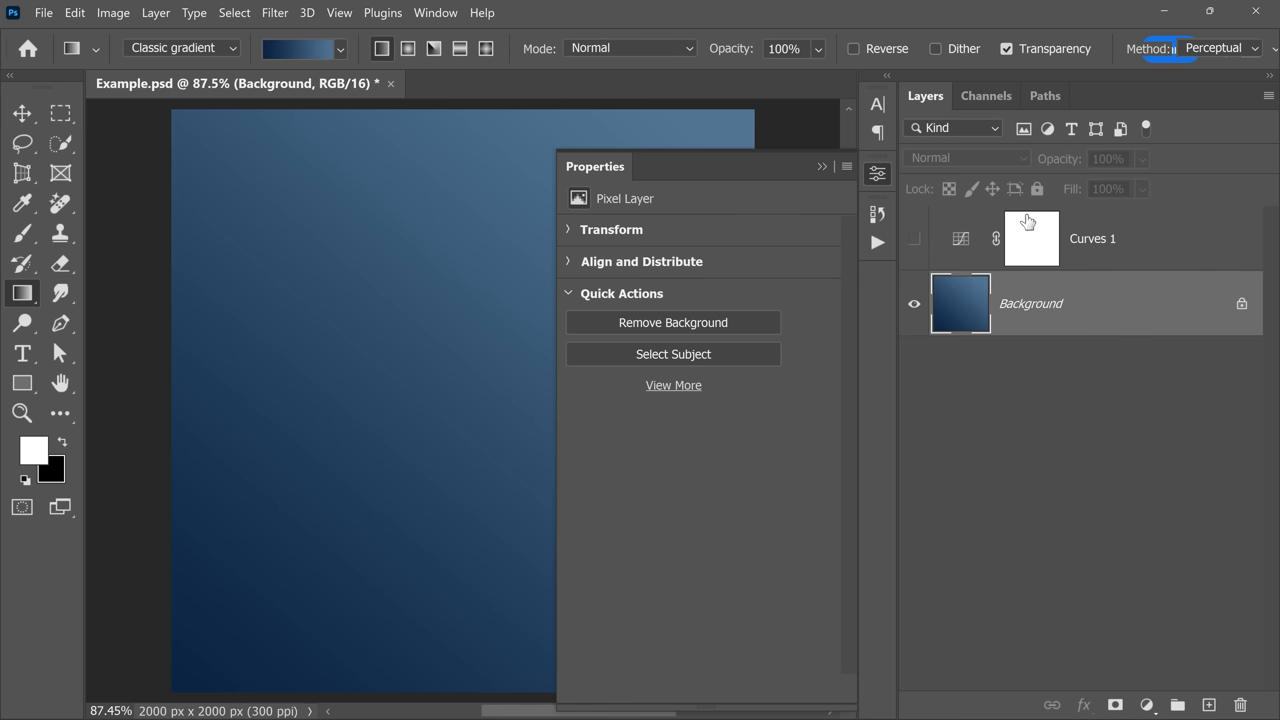
click(822, 166)
click(36, 14)
mouse_move(64, 346)
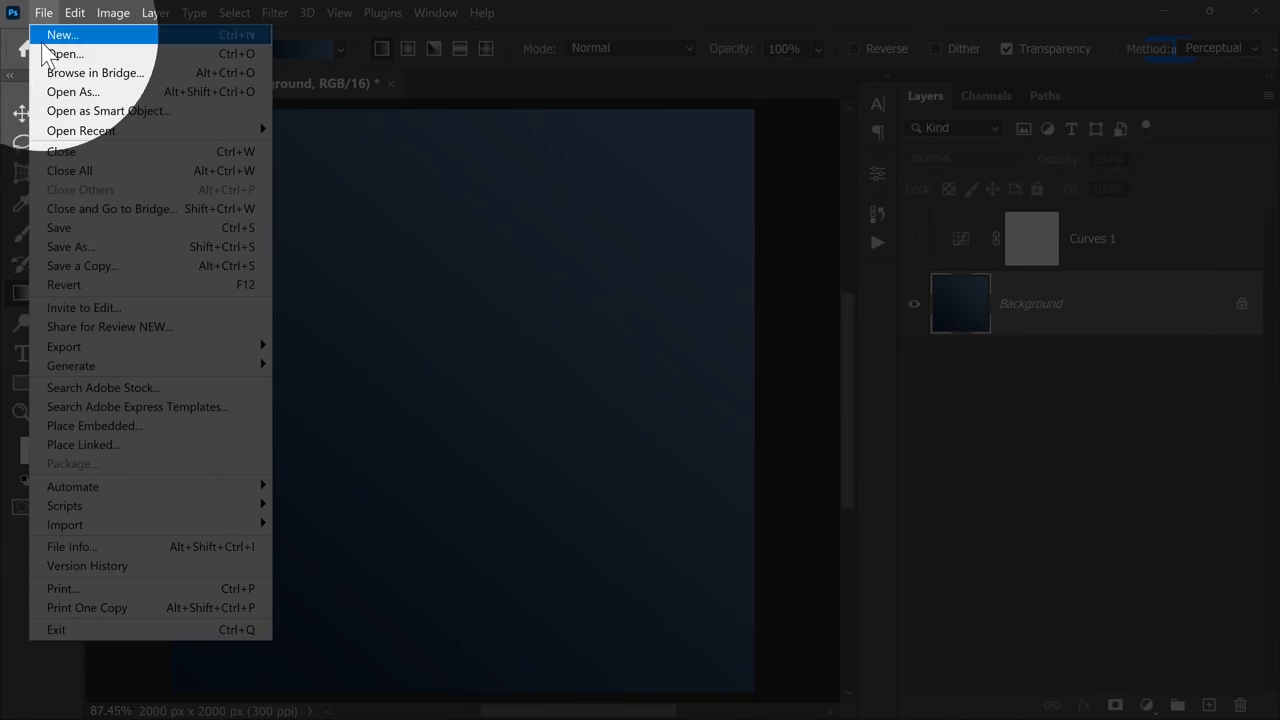
click(316, 365)
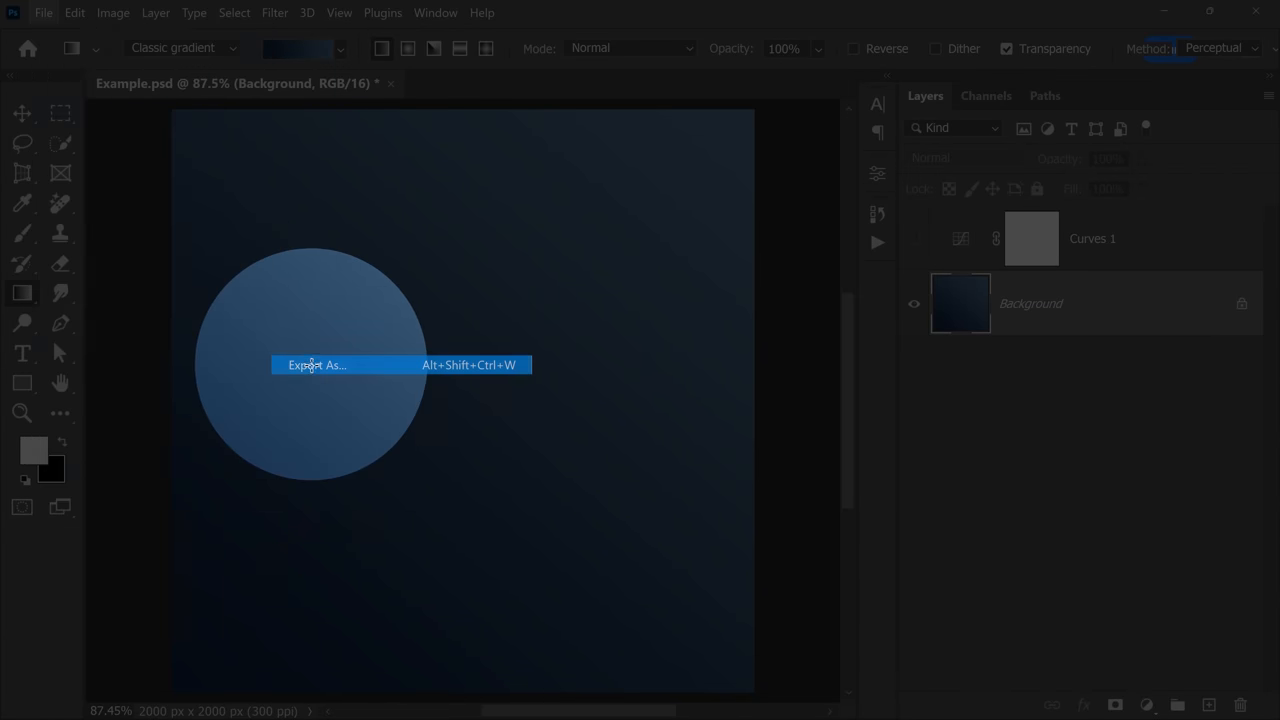
- Set the export format to JPG and enlarge the preview to 100%
click(1008, 188)
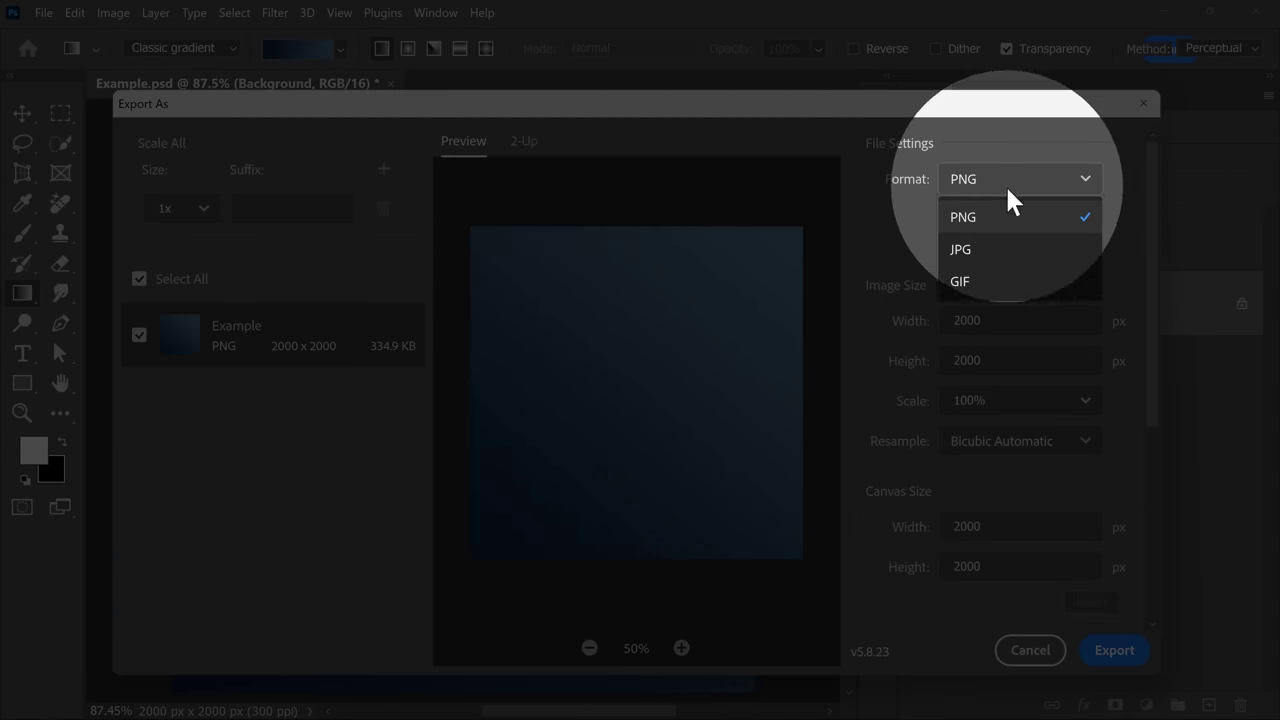
click(987, 248)
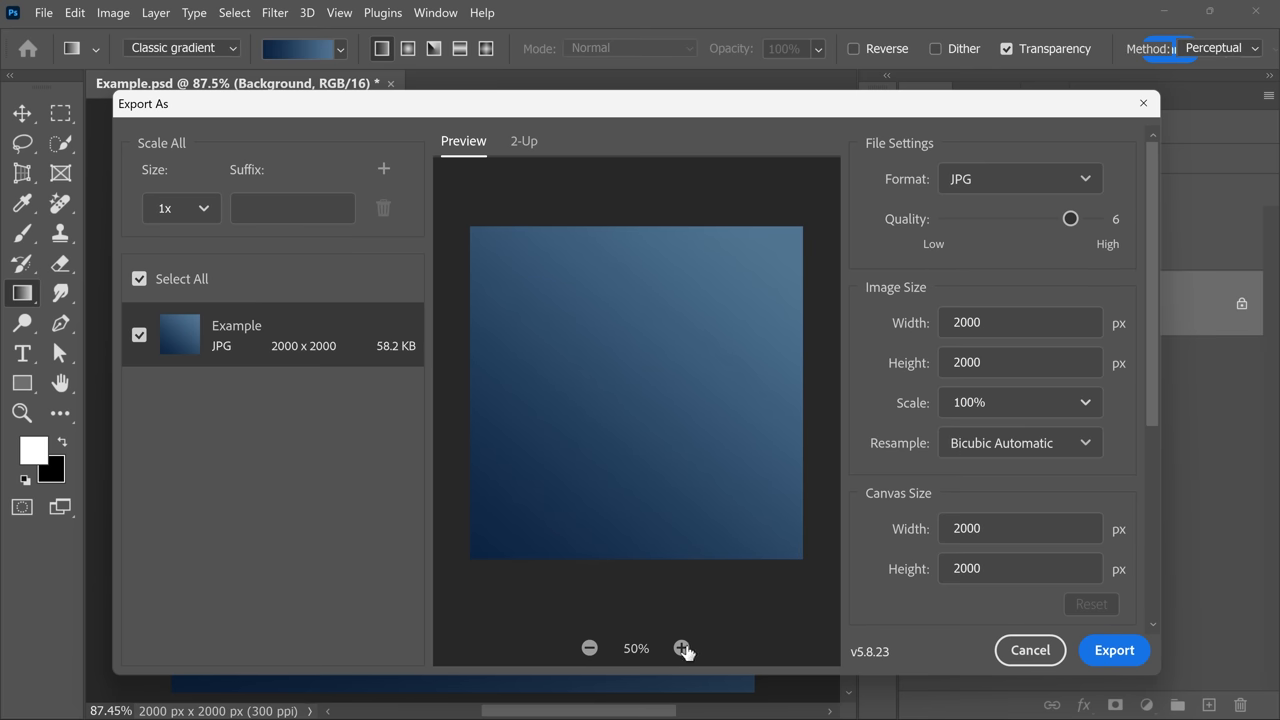
click(682, 649)
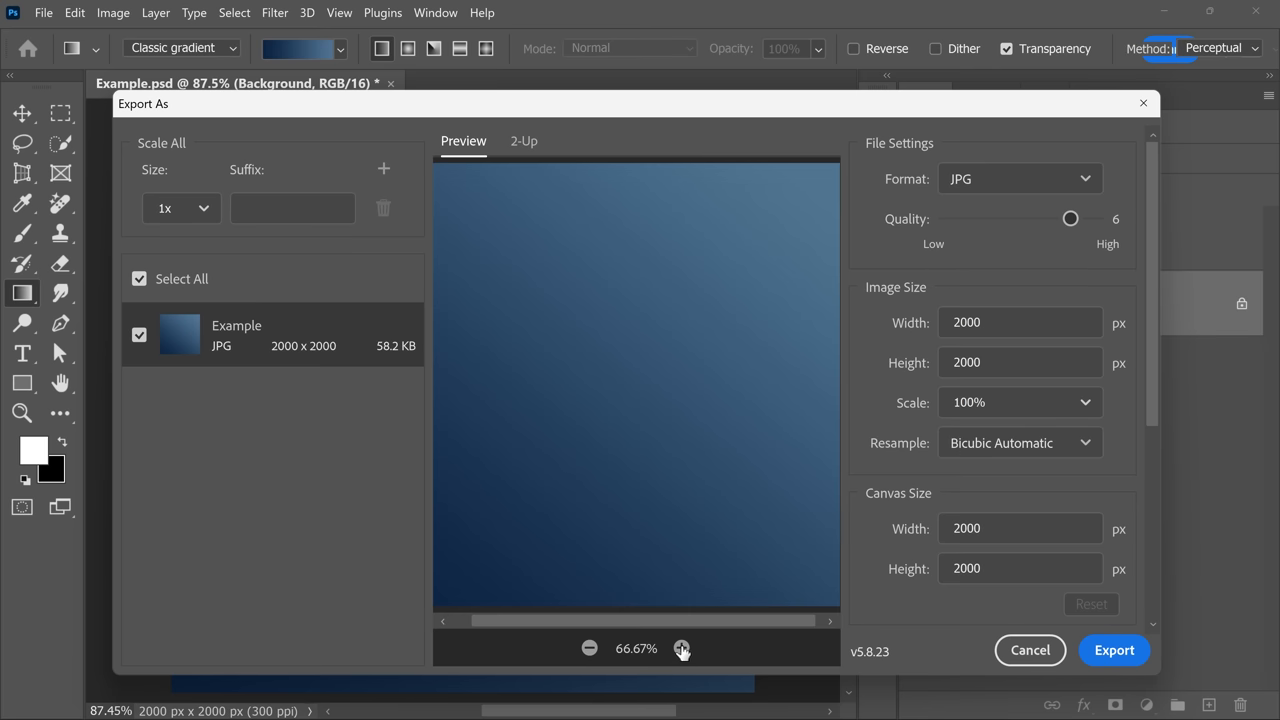
click(682, 649)
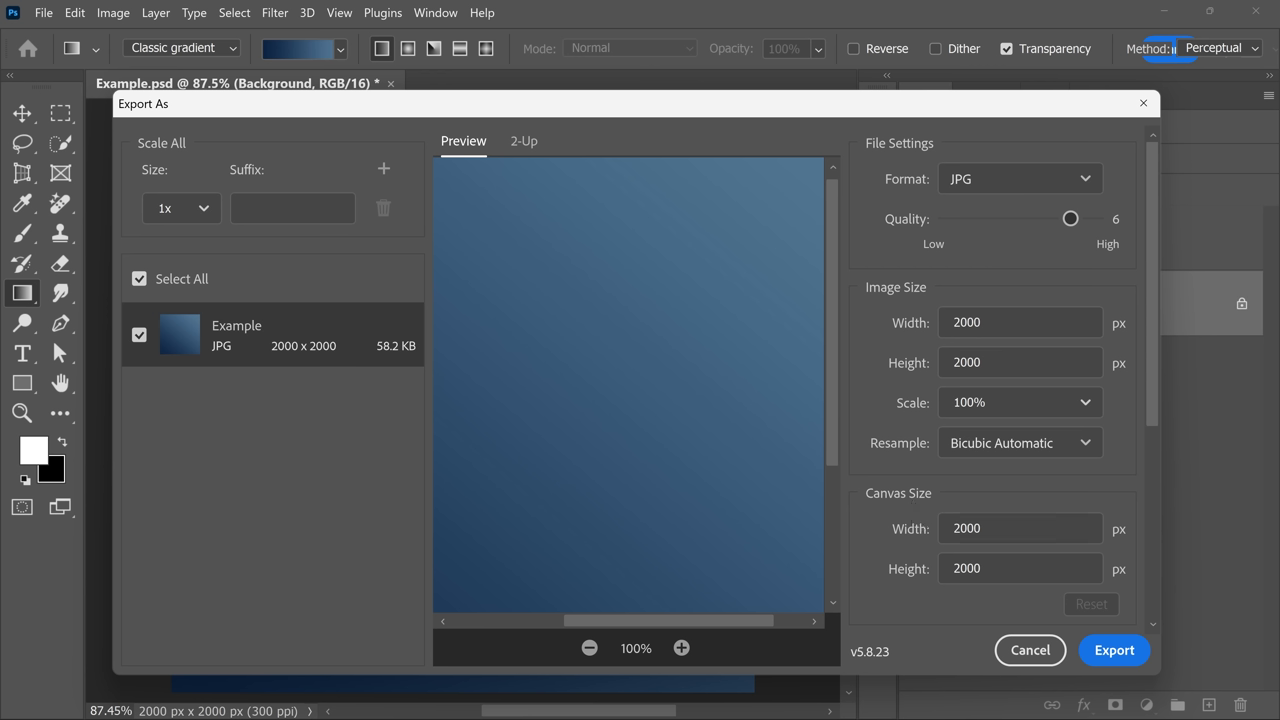
- Cancel the export, convert back to 8 Bits/Channel, redraw the gradient and show Curves 1 again
click(1040, 655)
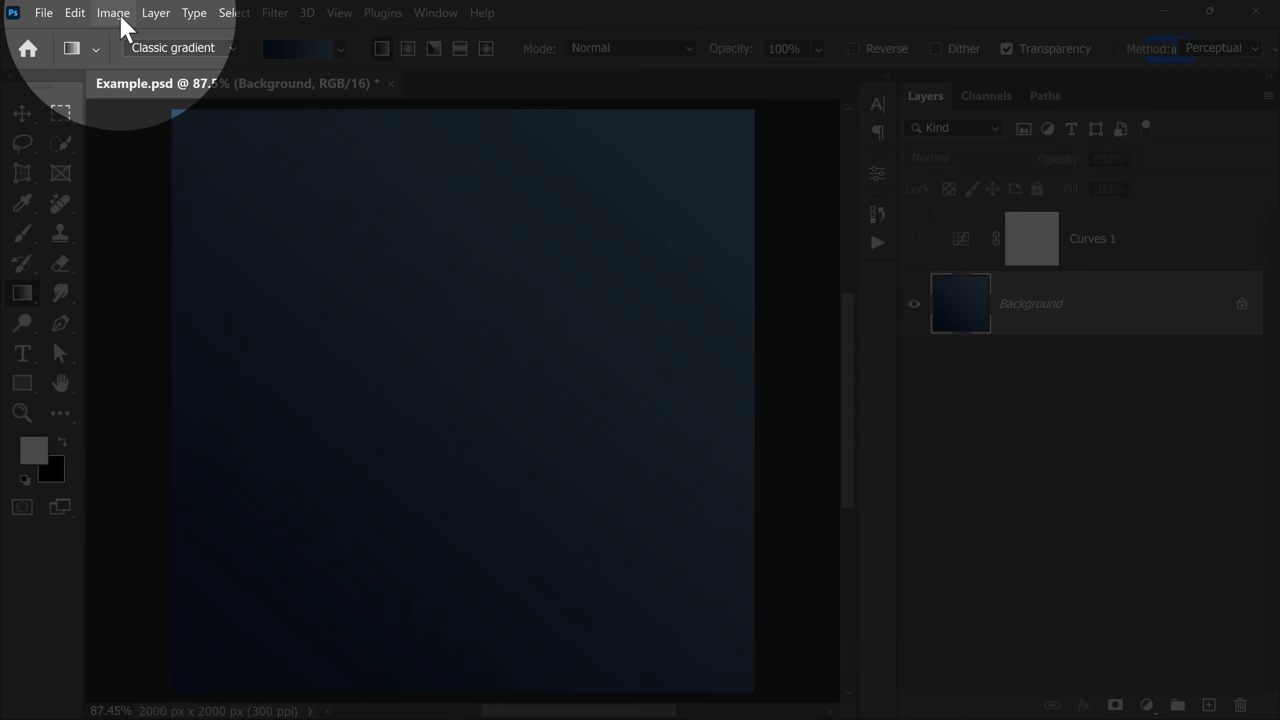
click(113, 12)
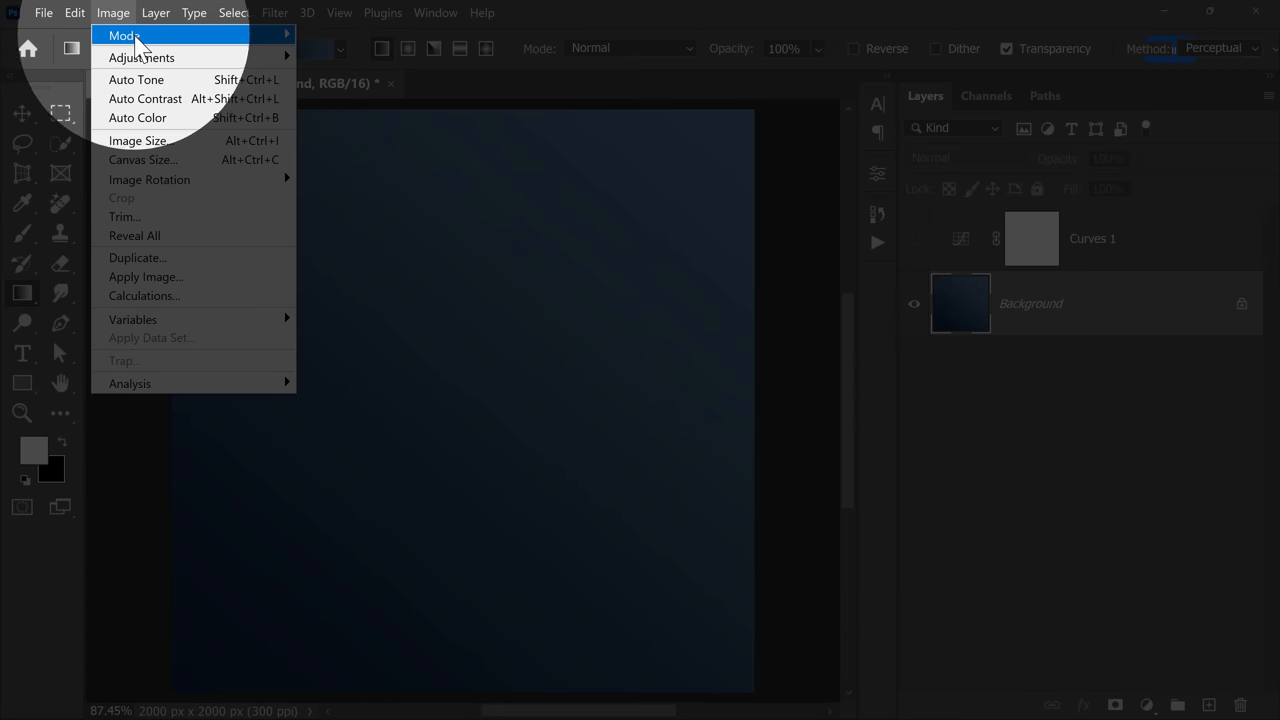
mouse_move(125, 35)
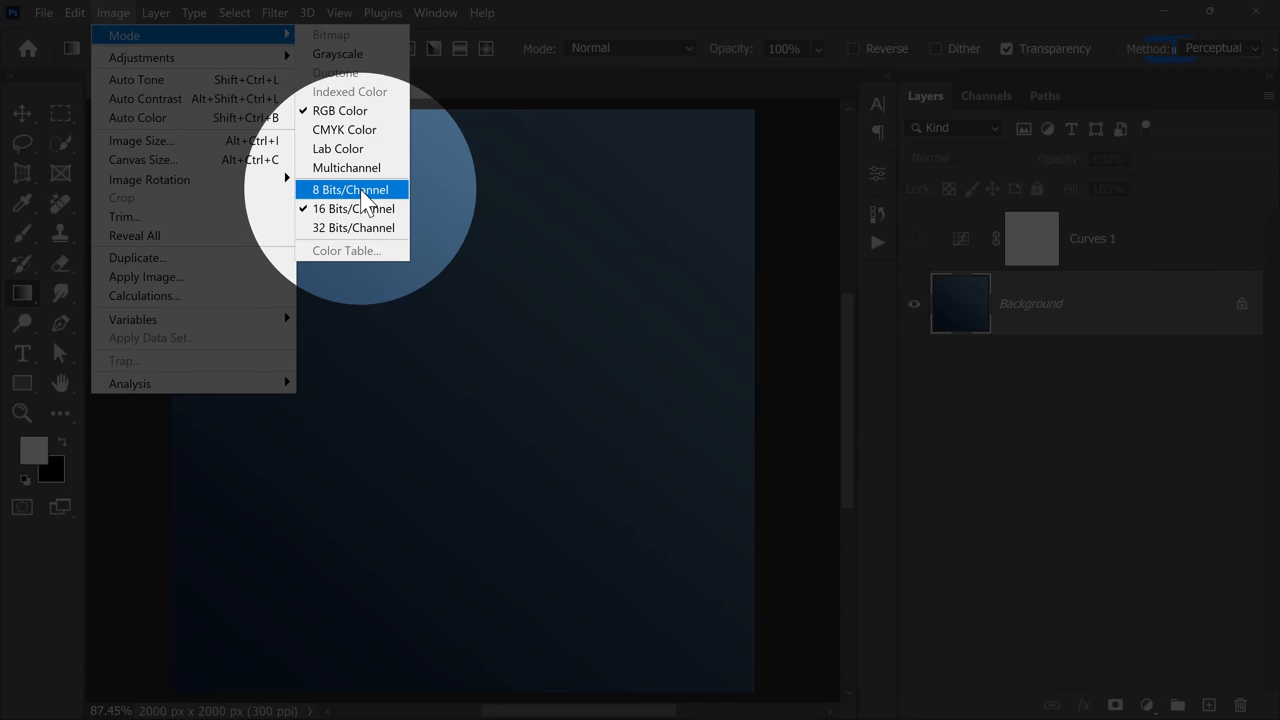
click(363, 193)
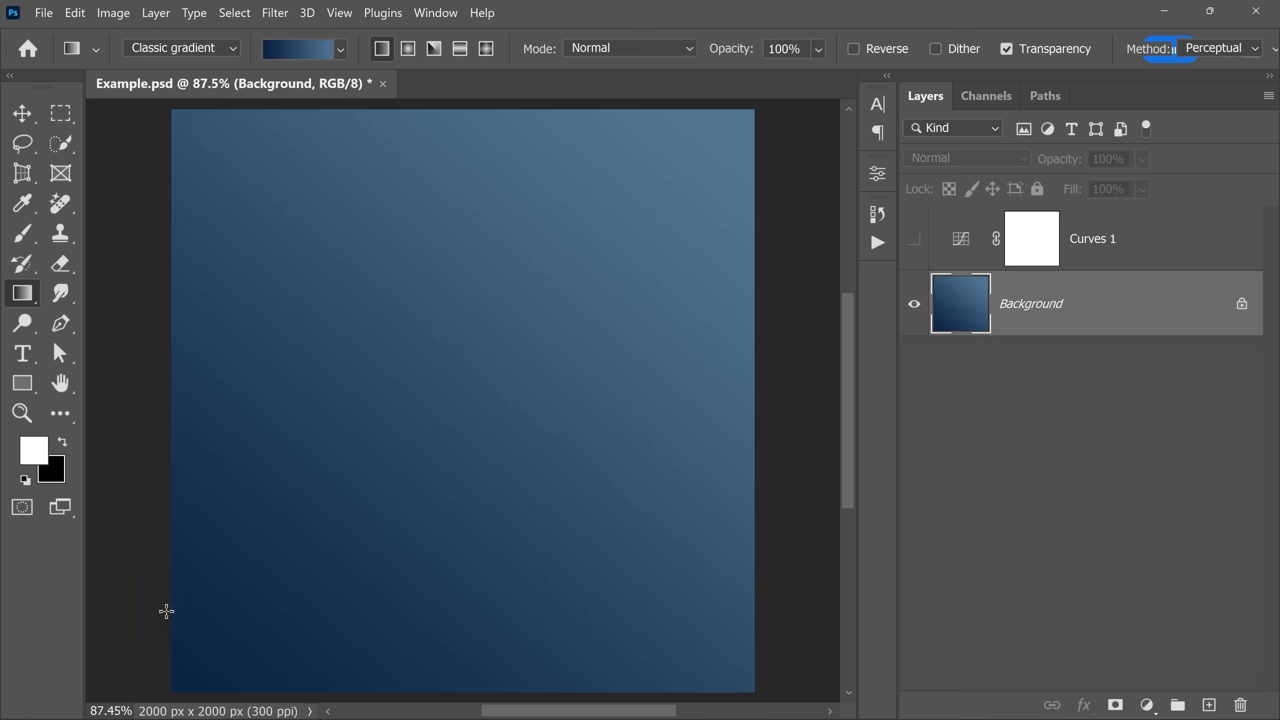
drag(151, 614, 716, 179)
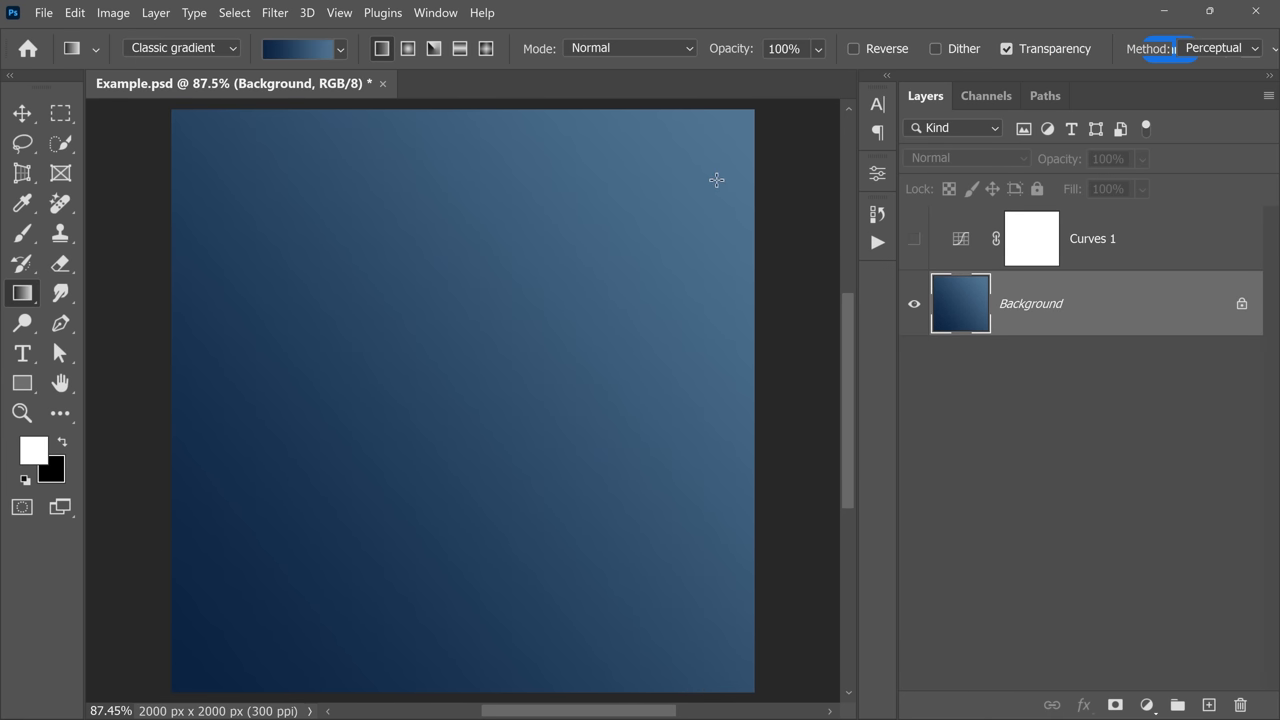
click(914, 240)
drag(364, 424, 355, 421)
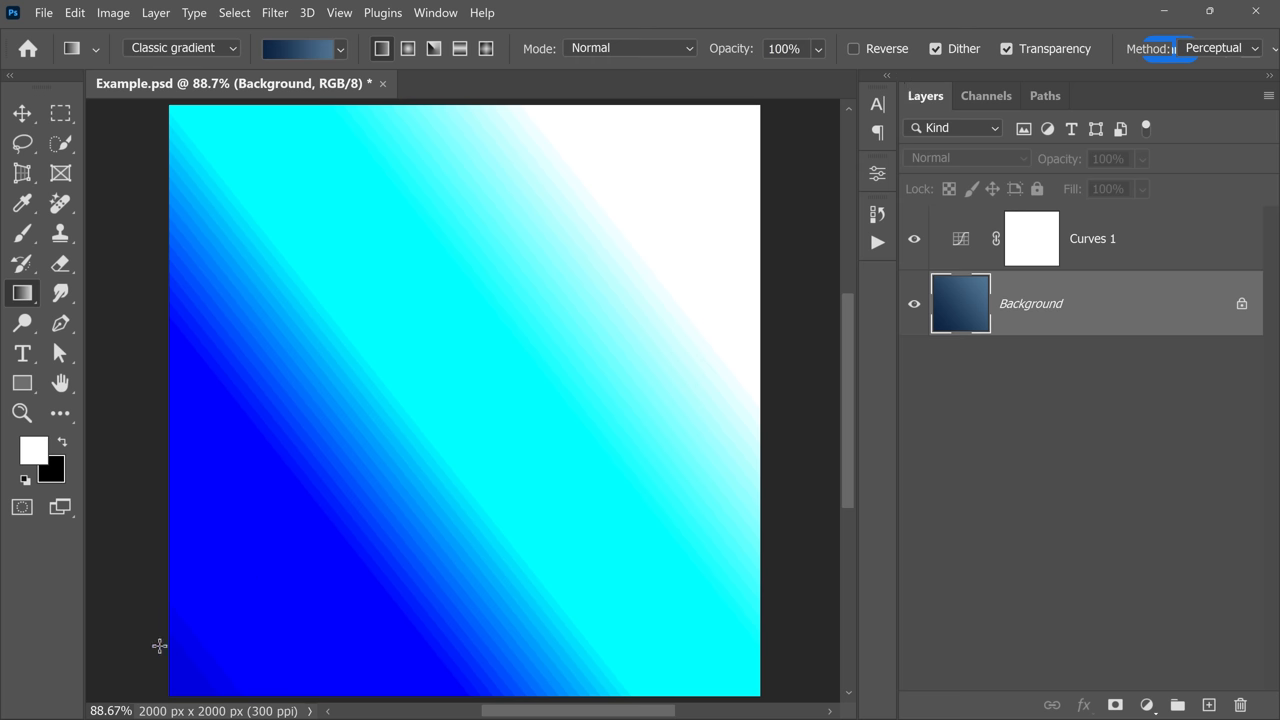
drag(160, 646, 750, 132)
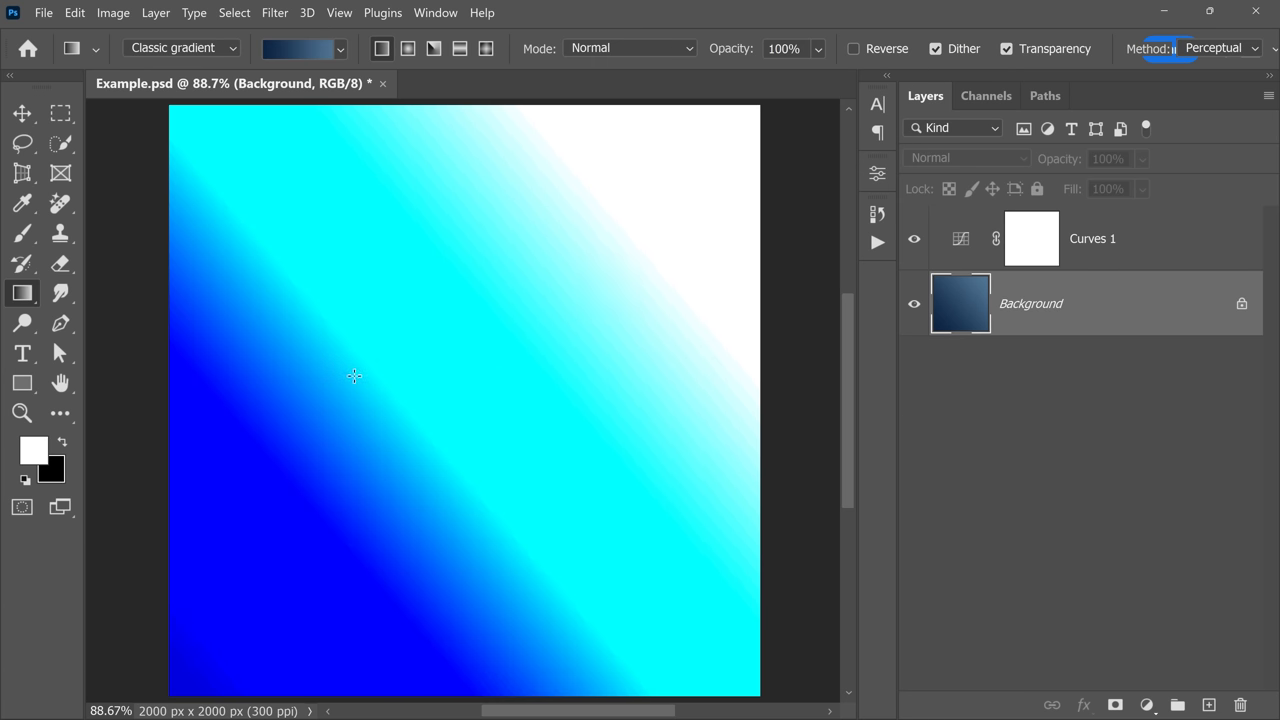
click(113, 12)
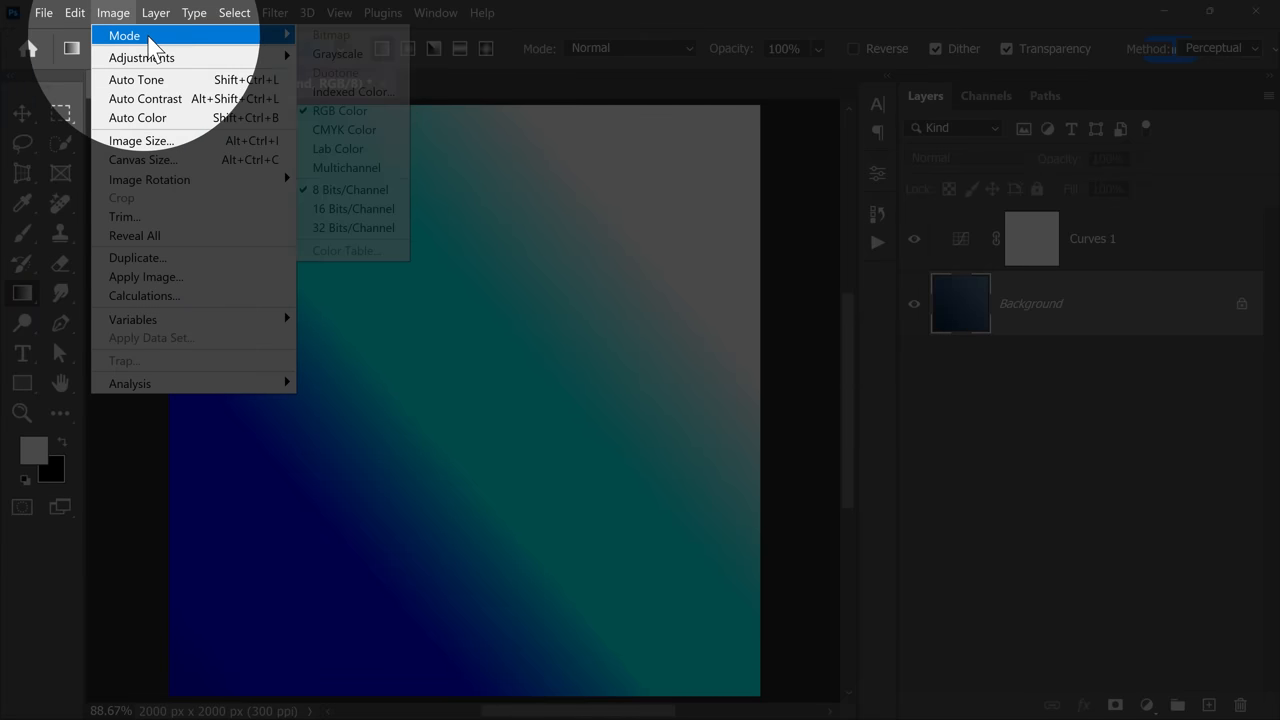
click(113, 12)
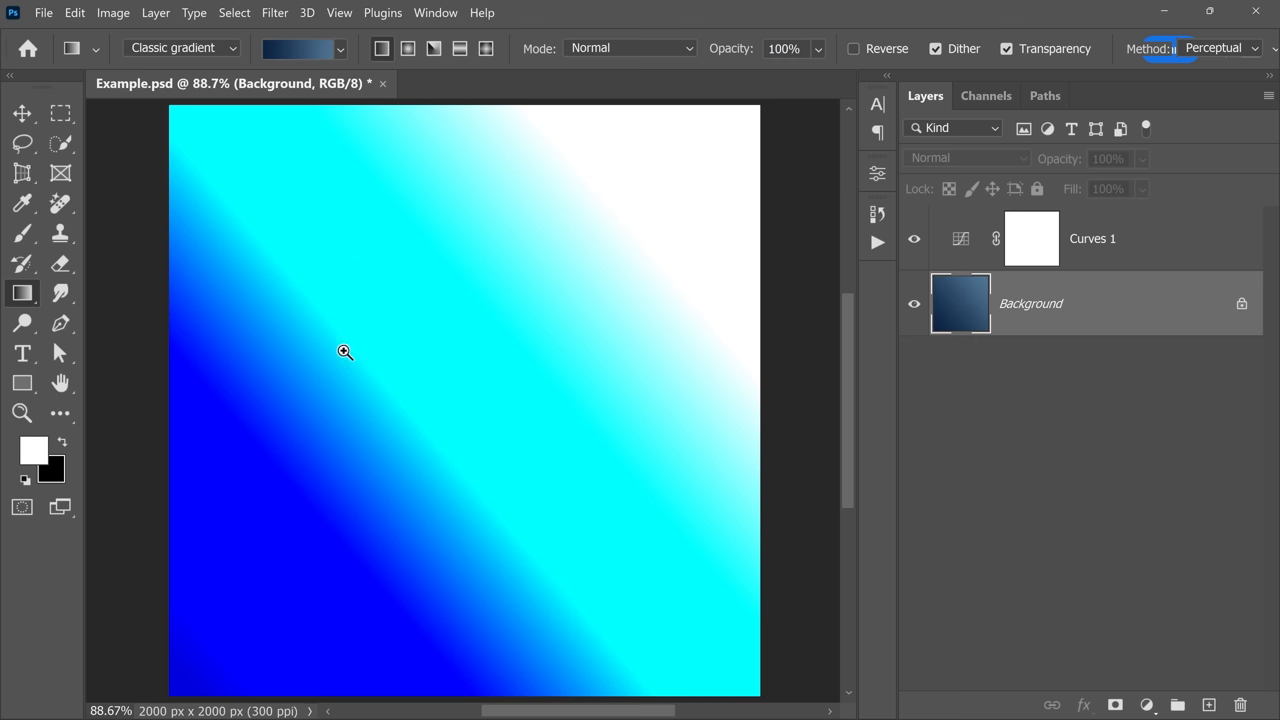
drag(332, 346, 399, 325)
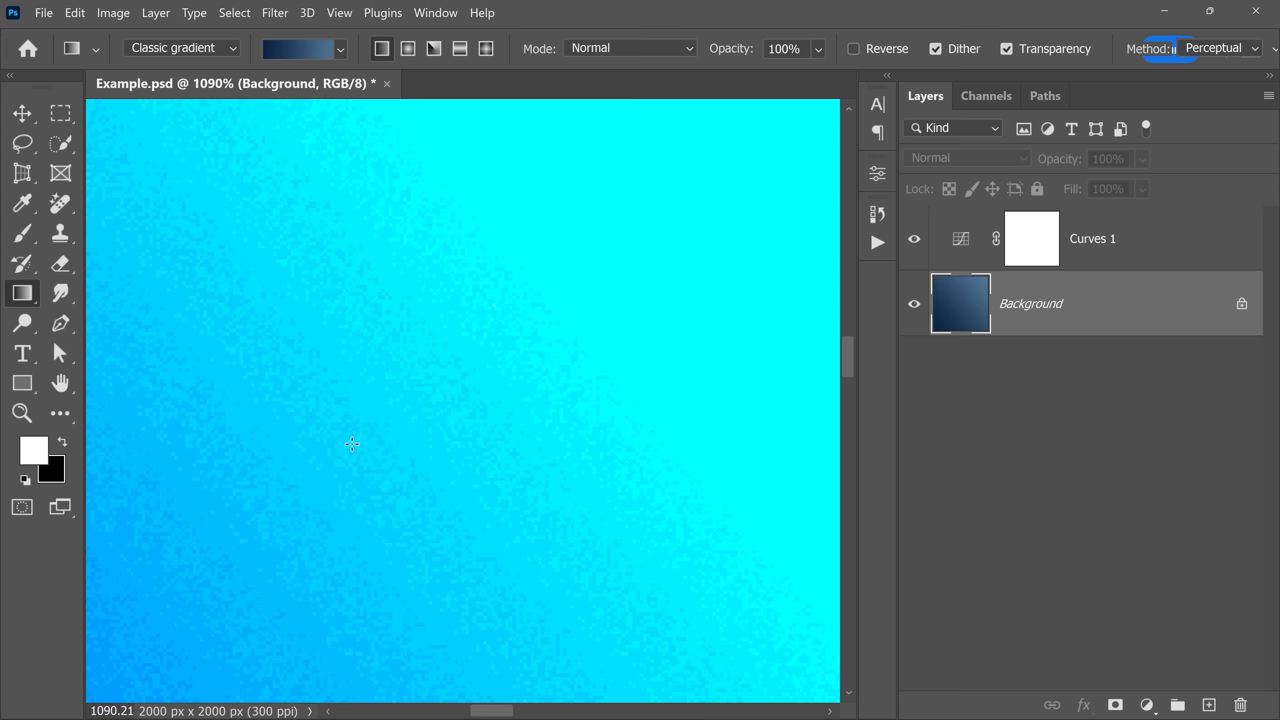
key(ctrl+z)
key(ctrl+shift+z)
scroll(433, 398, down, 3)
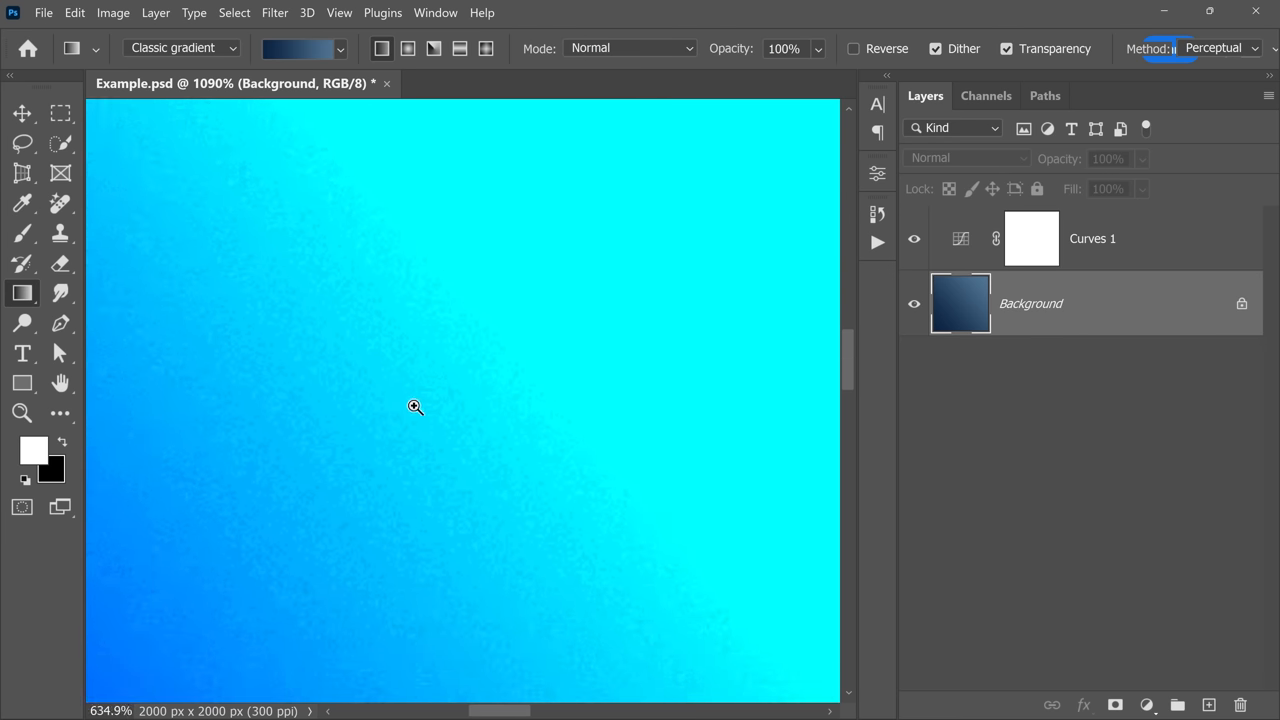
scroll(414, 406, down, 2)
scroll(430, 397, down, 2)
scroll(420, 402, down, 3)
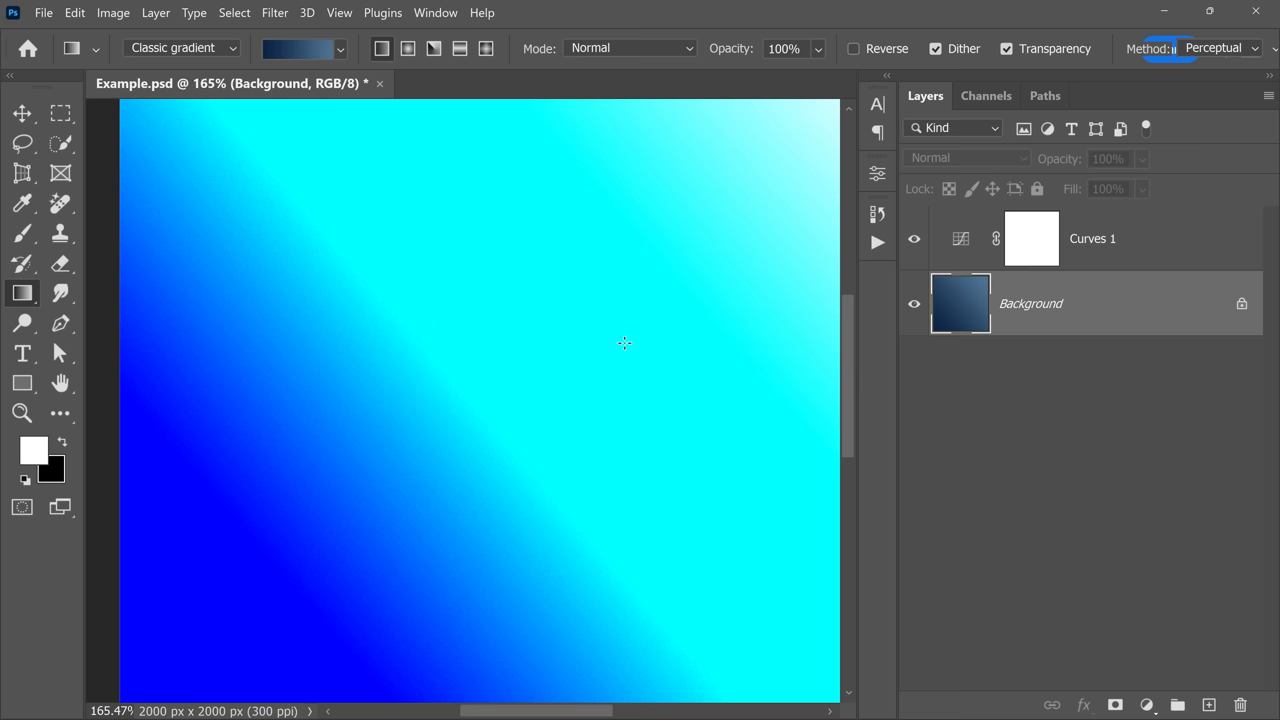
scroll(634, 345, down, 1)
scroll(503, 366, down, 1)
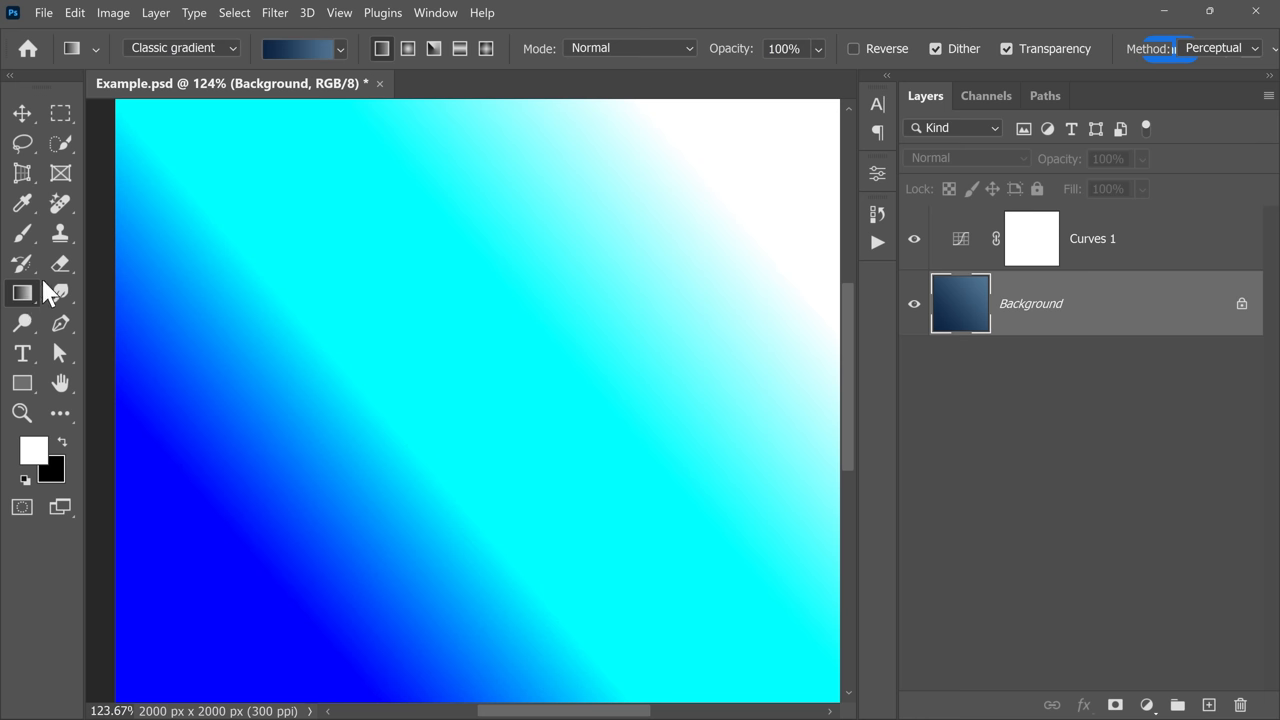
- Switch from Classic gradient to Gradient mode and draw Gradient Fill 1 diagonally lower-left to top-right
click(175, 56)
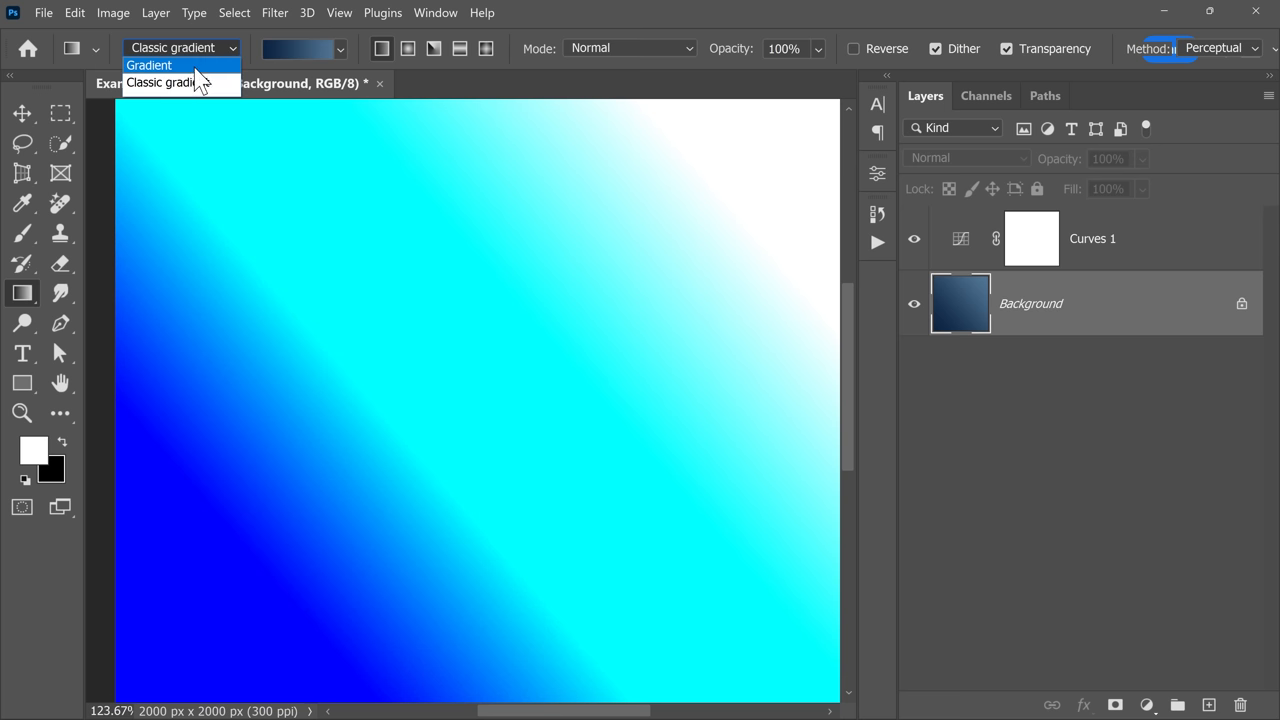
click(198, 68)
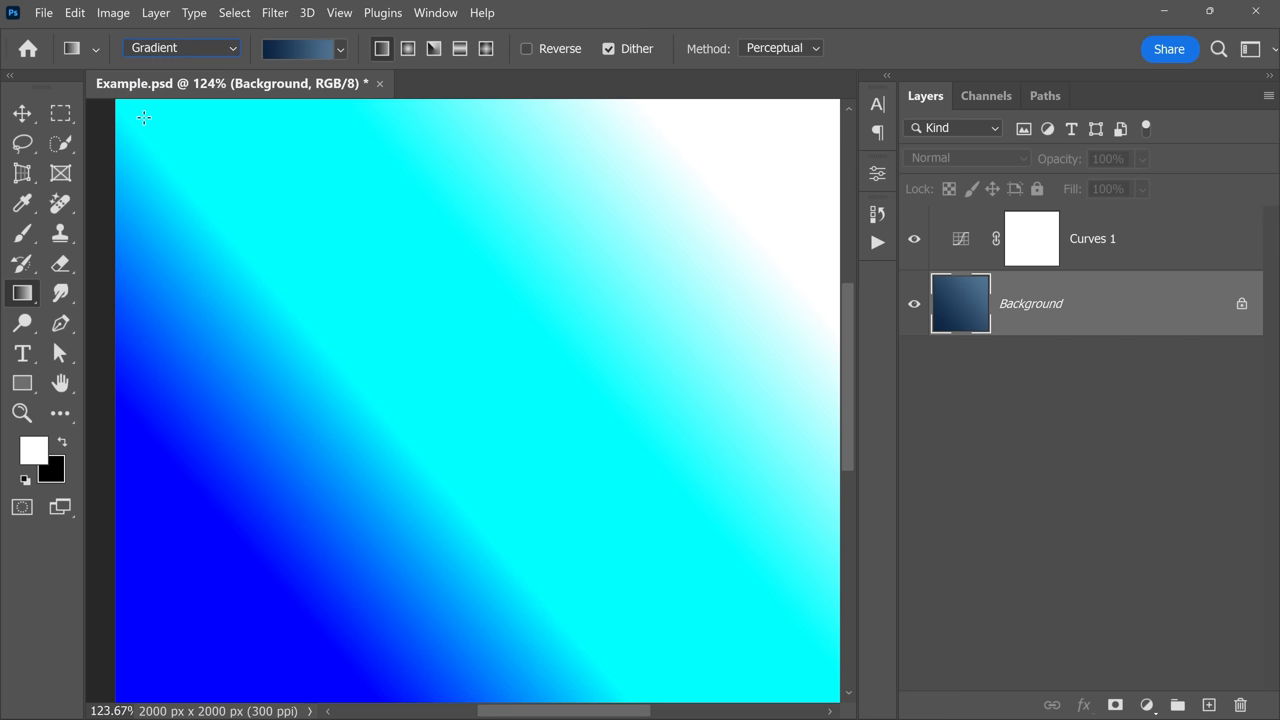
scroll(507, 303, down, 3)
scroll(411, 323, down, 1)
scroll(266, 503, down, 1)
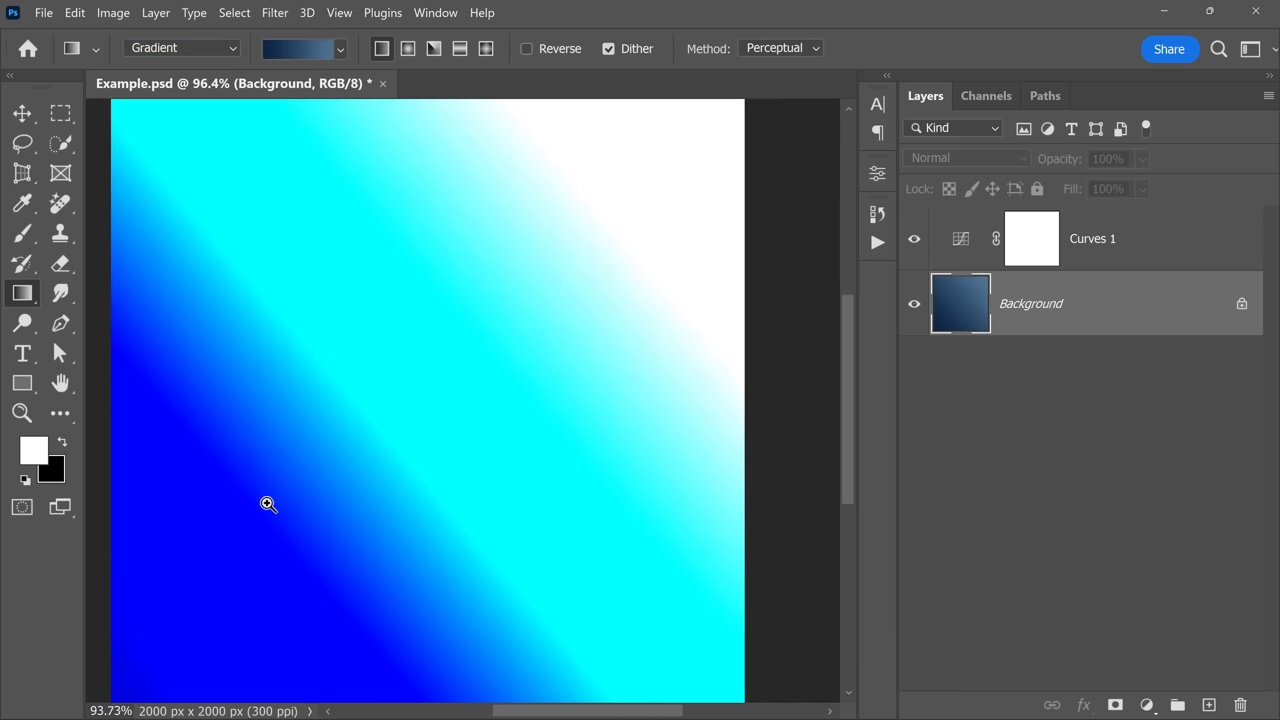
drag(136, 602, 715, 116)
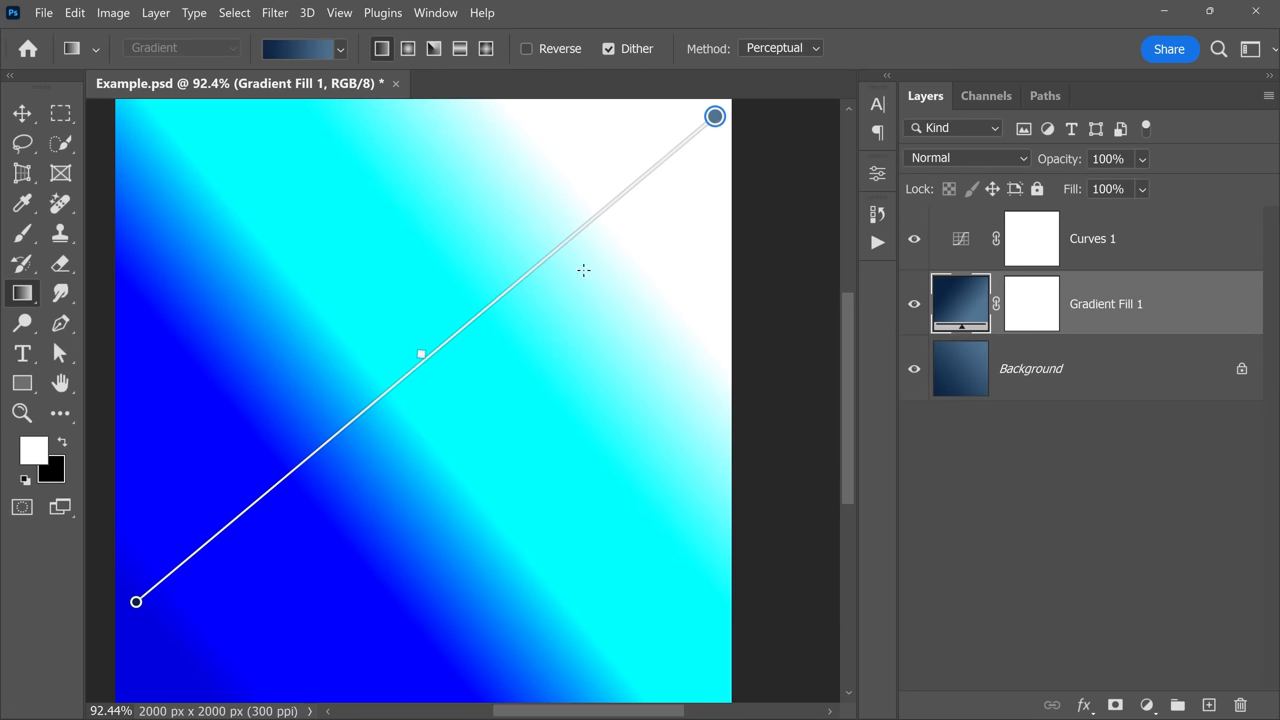
mouse_move(421, 358)
mouse_down()
mouse_move(459, 322)
mouse_move(375, 400)
mouse_up()
scroll(300, 343, up, 3)
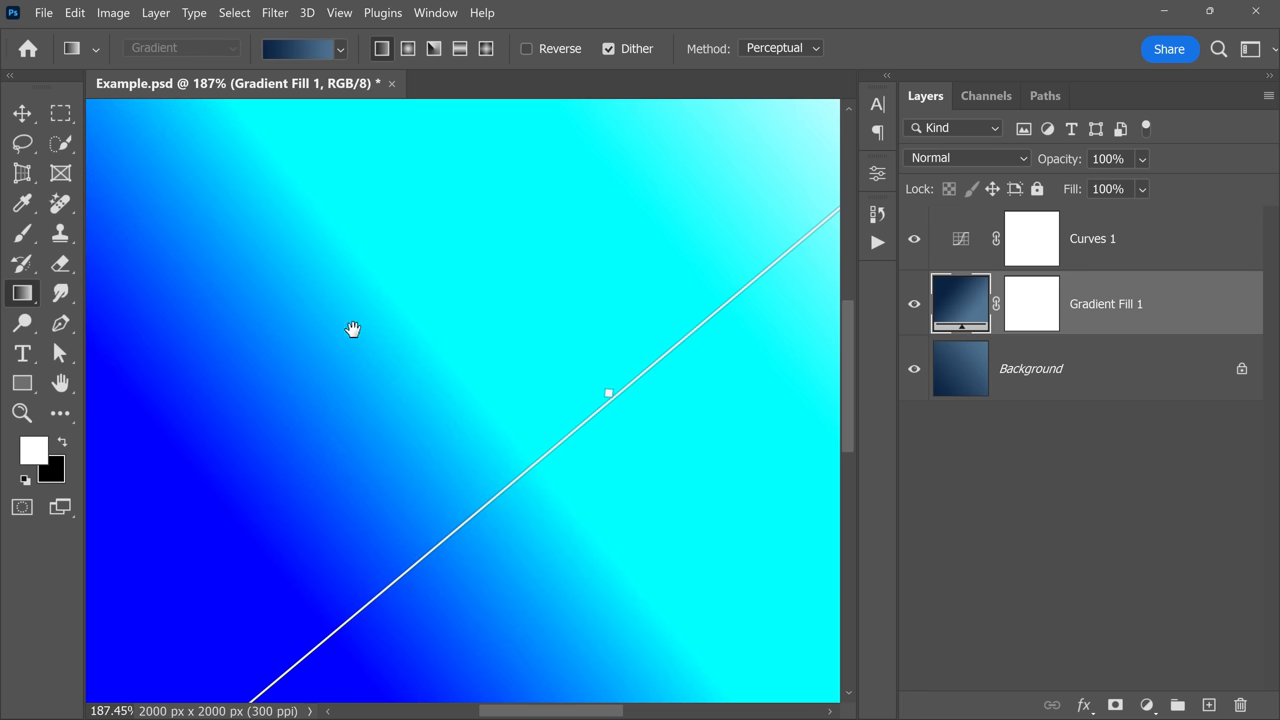
- Enable Dither on the gradient fill so the stepped bands become fine noise
drag(352, 330, 403, 343)
scroll(417, 334, up, 2)
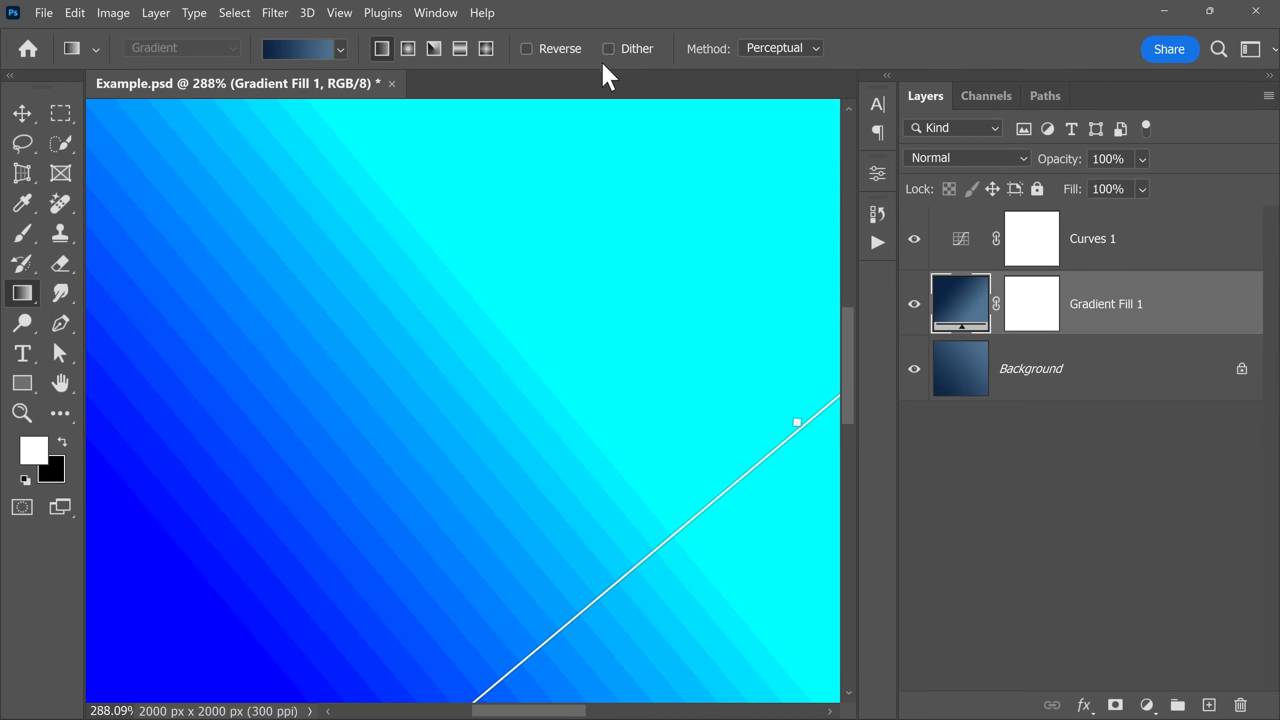
scroll(443, 310, up, 2)
scroll(457, 306, up, 3)
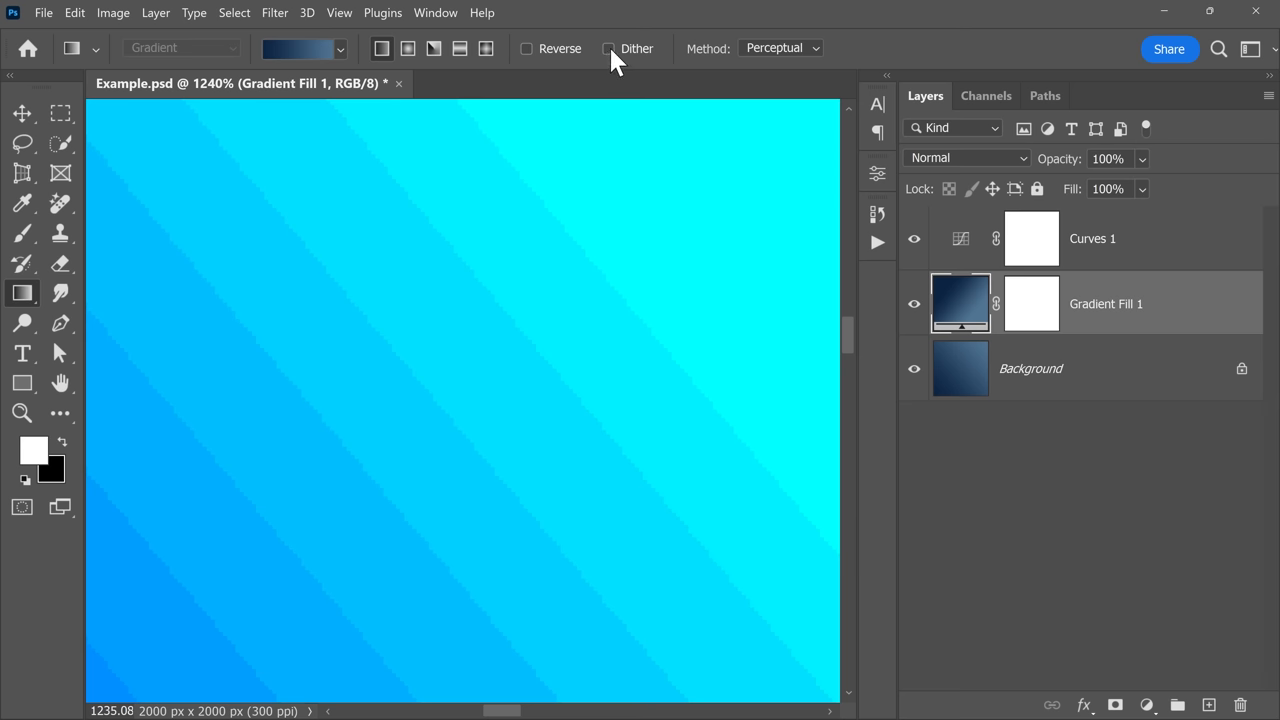
click(609, 49)
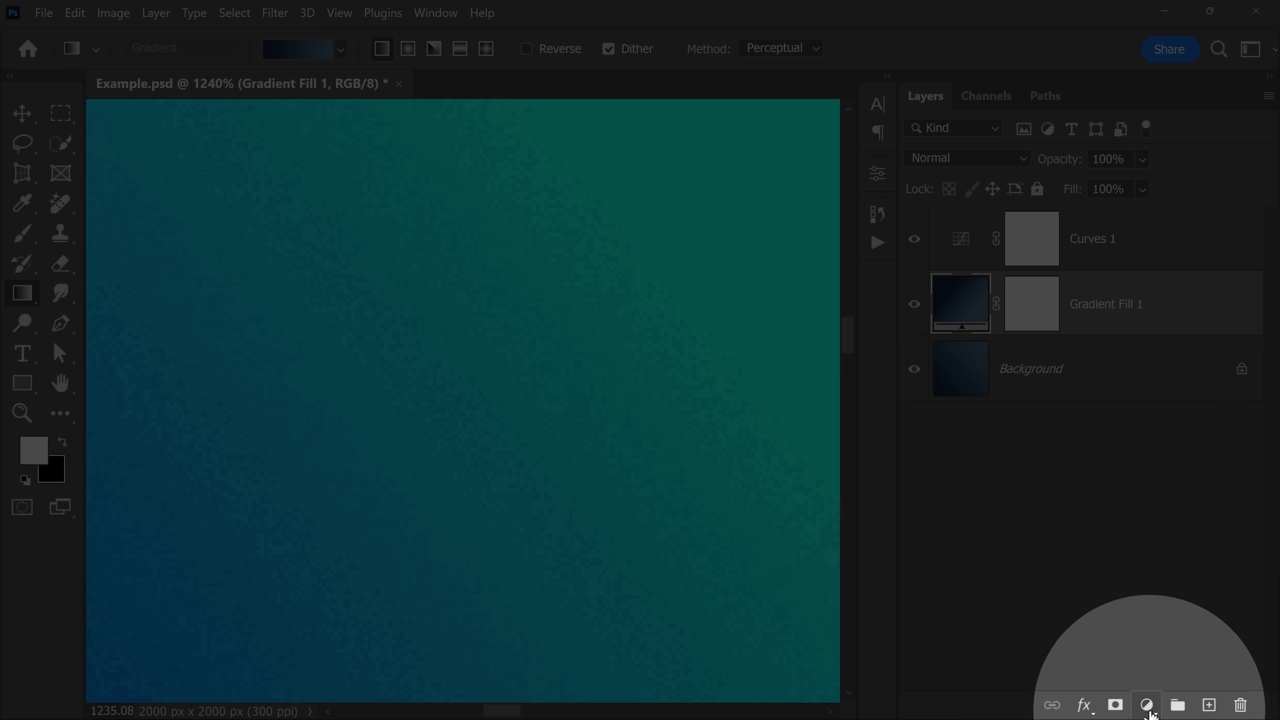
- Add a trial Gradient Fill 2 layer using a Blues preset gradient
click(1150, 705)
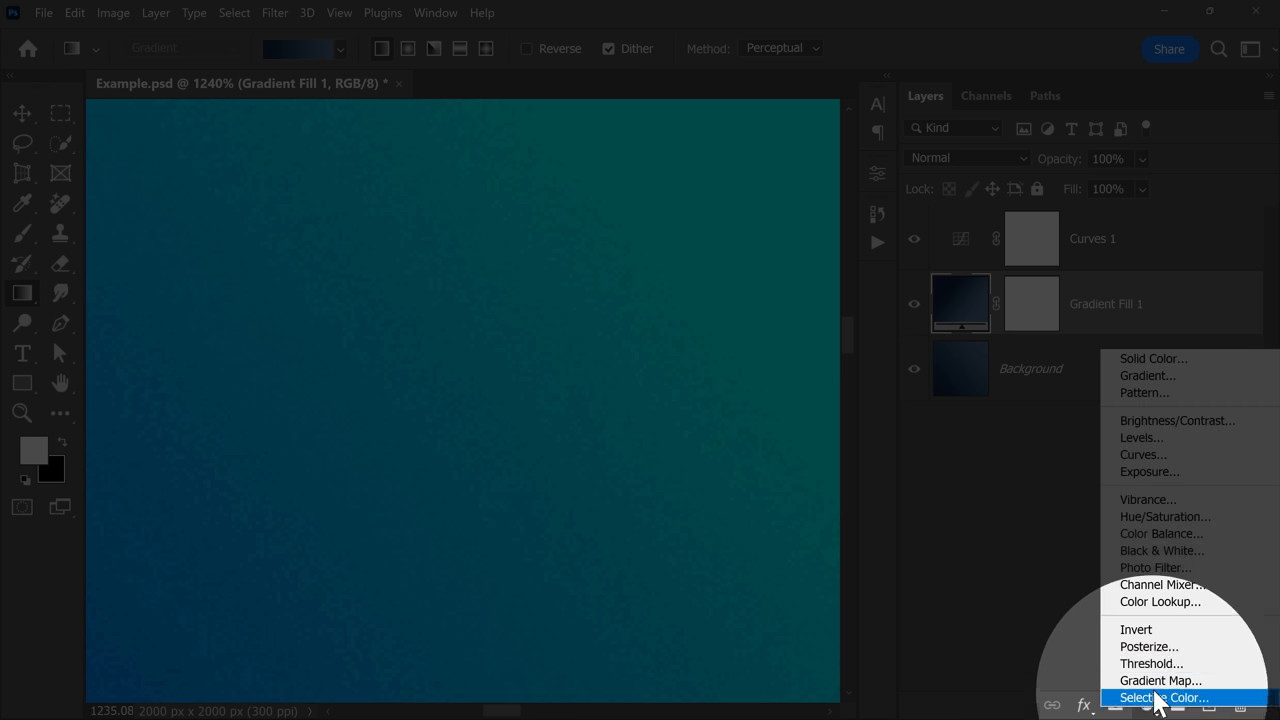
click(1140, 377)
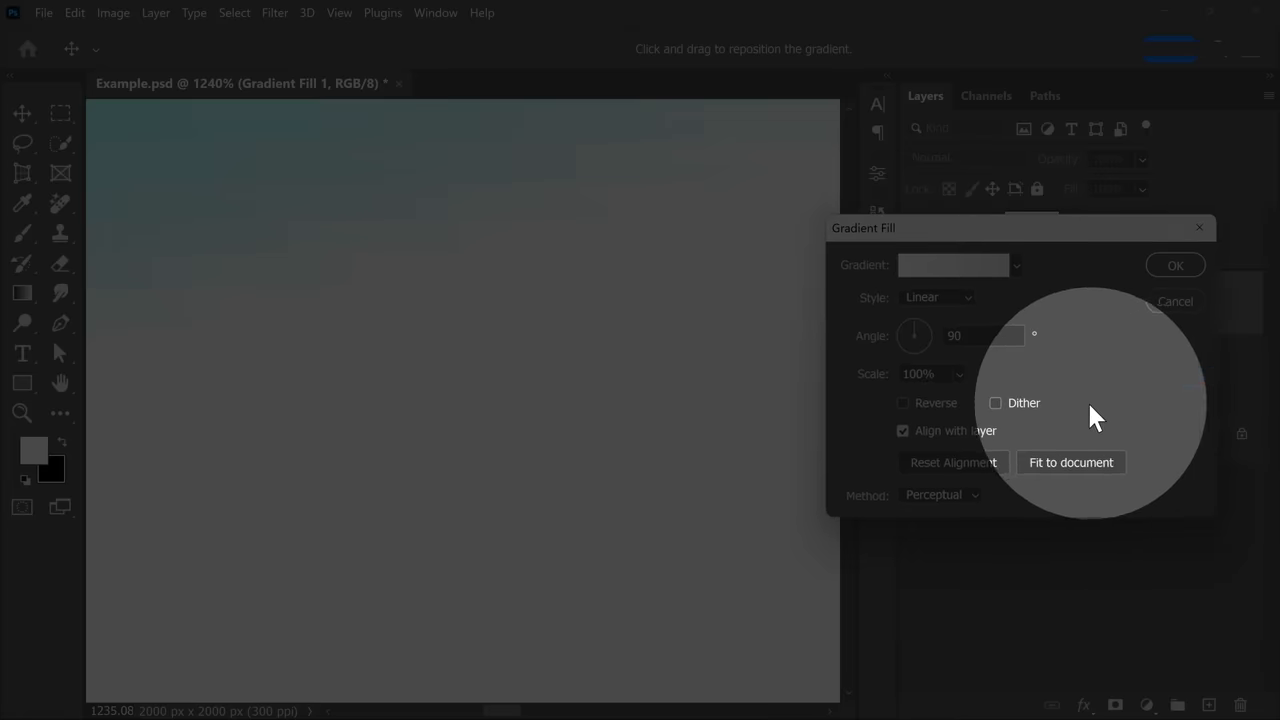
scroll(693, 304, down, 5)
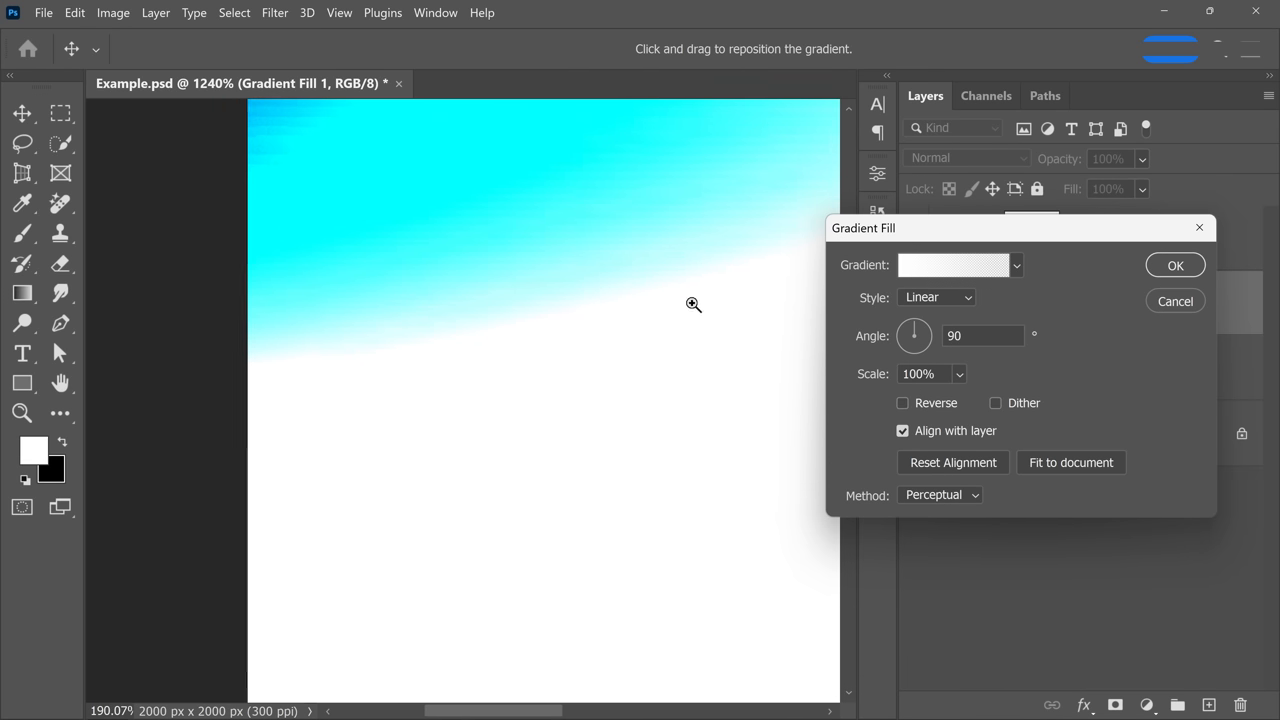
click(945, 265)
click(848, 250)
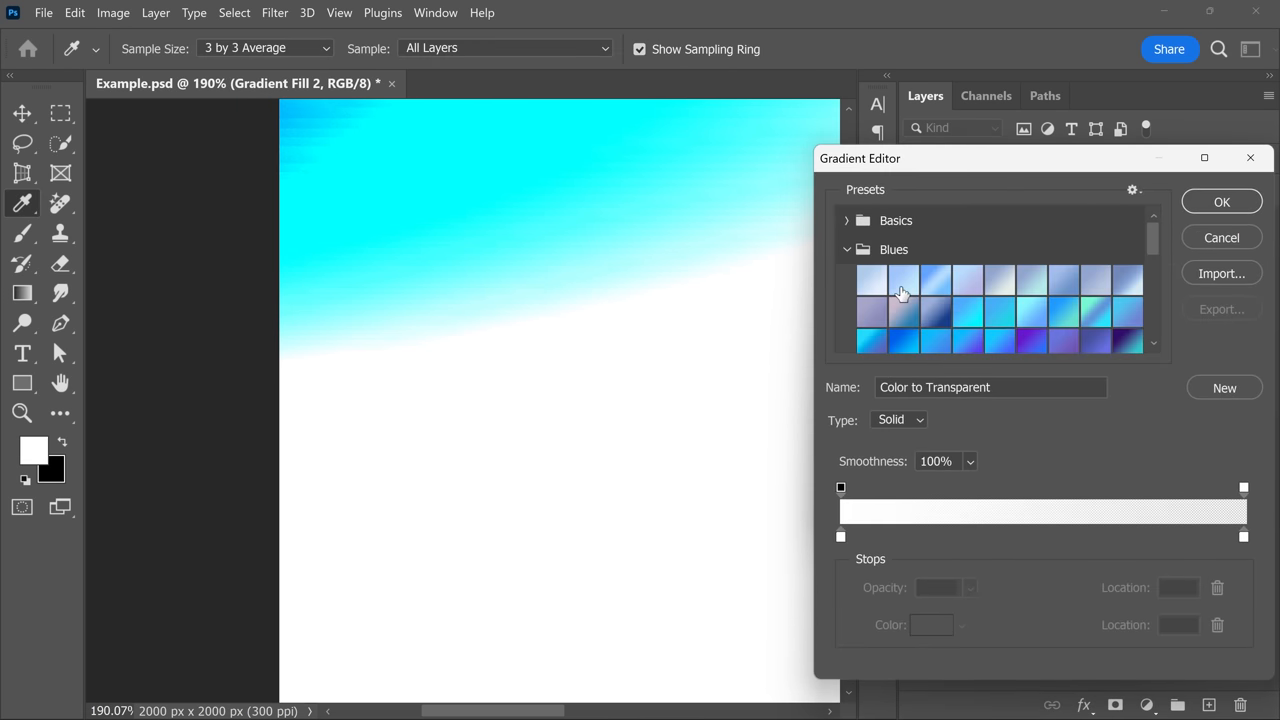
click(901, 292)
click(938, 313)
click(1222, 201)
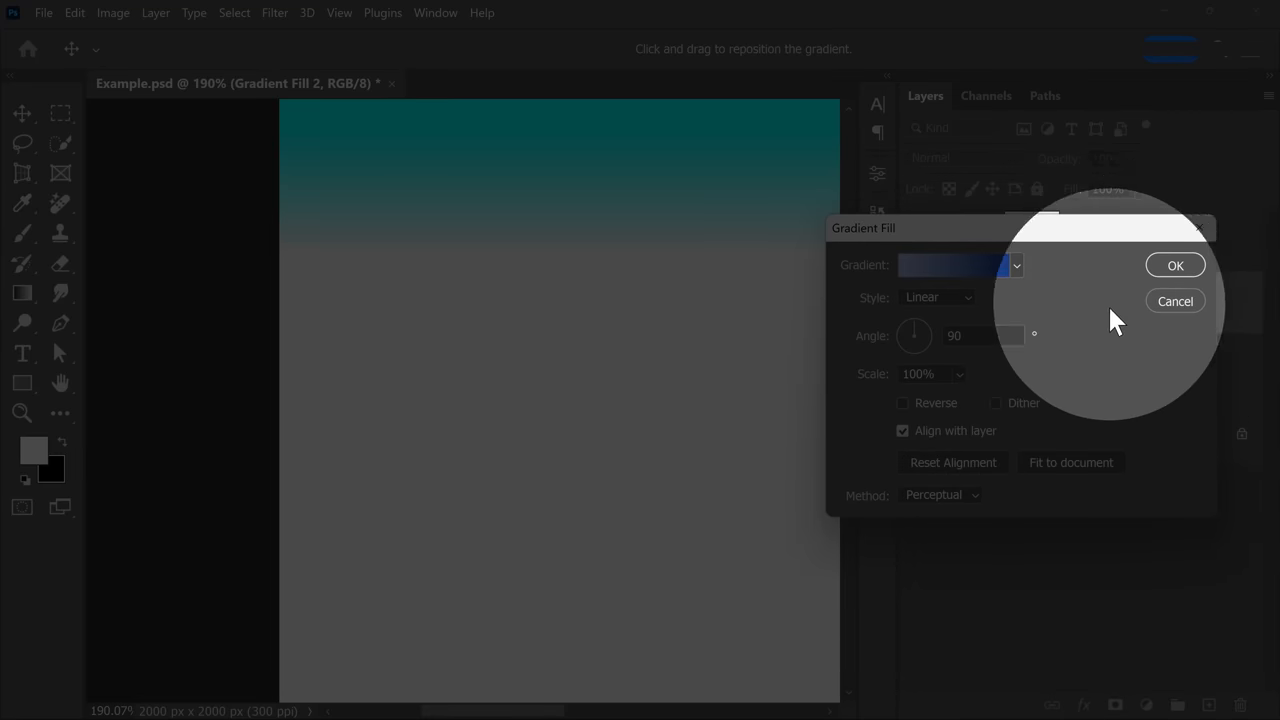
click(1175, 265)
- Hide Curves 1 and delete the Gradient Fill 2 layer, keeping Gradient Fill 1
click(917, 246)
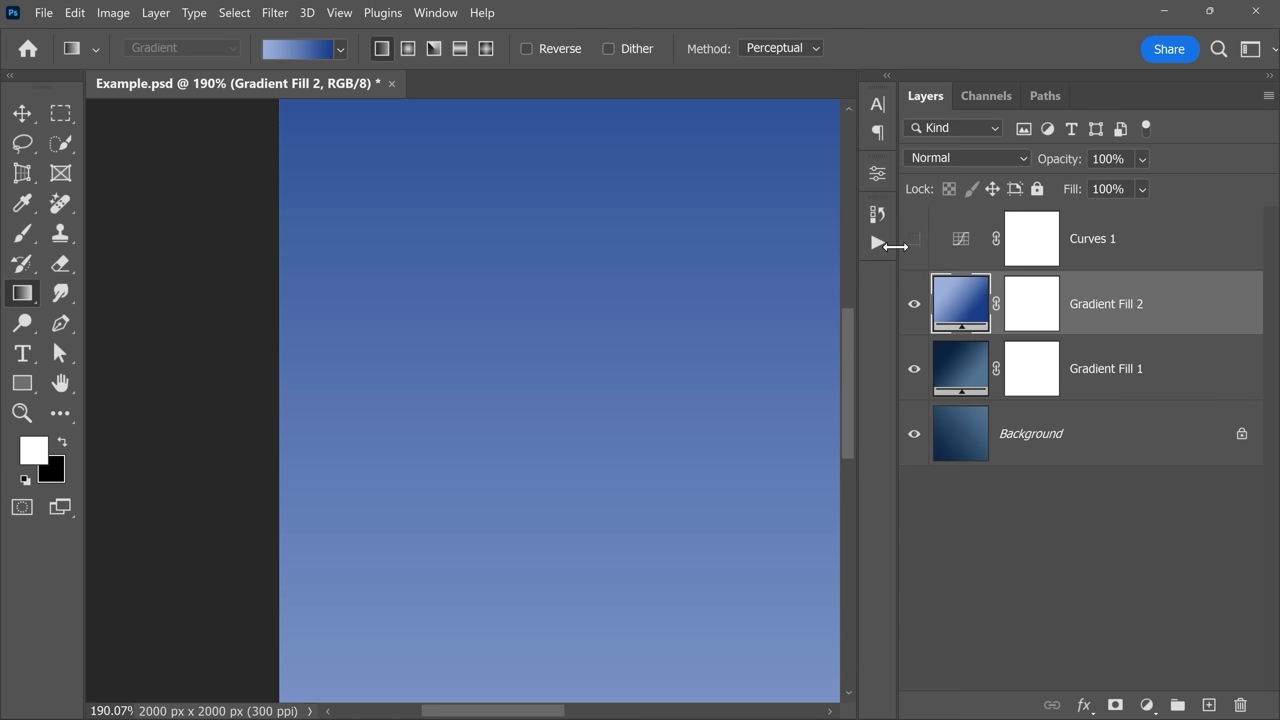
drag(681, 242, 566, 242)
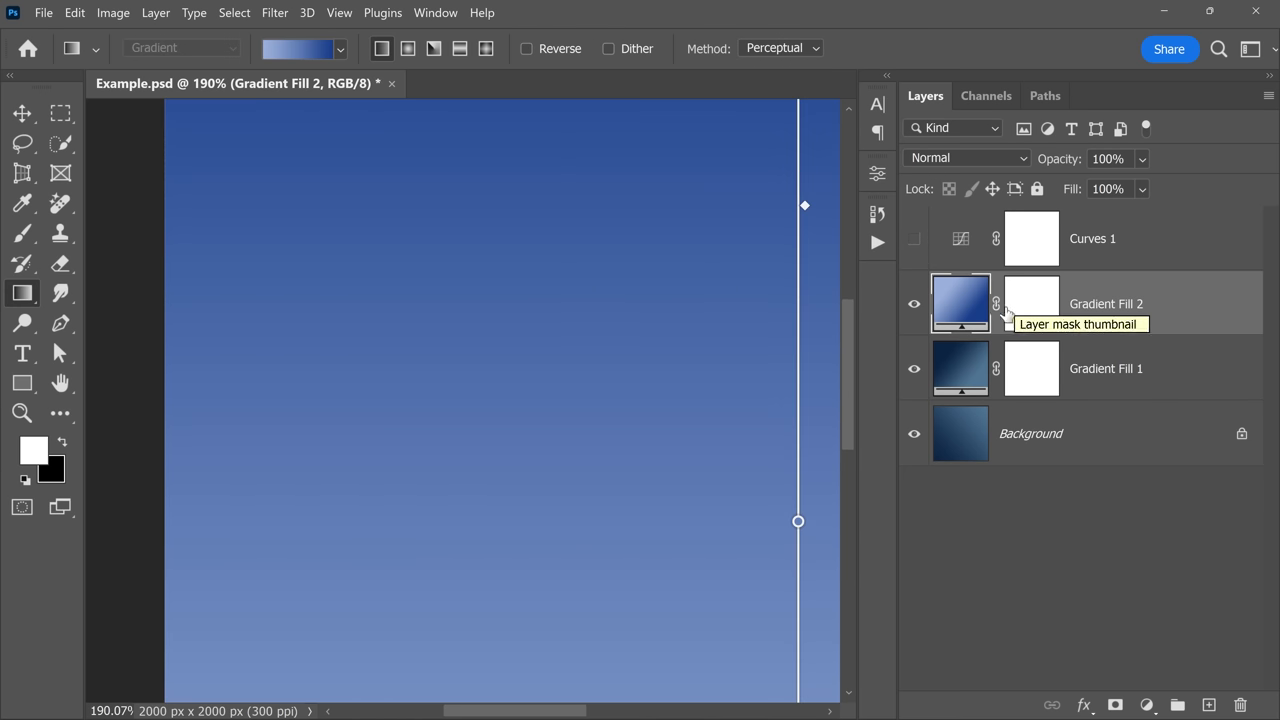
scroll(671, 337, down, 3)
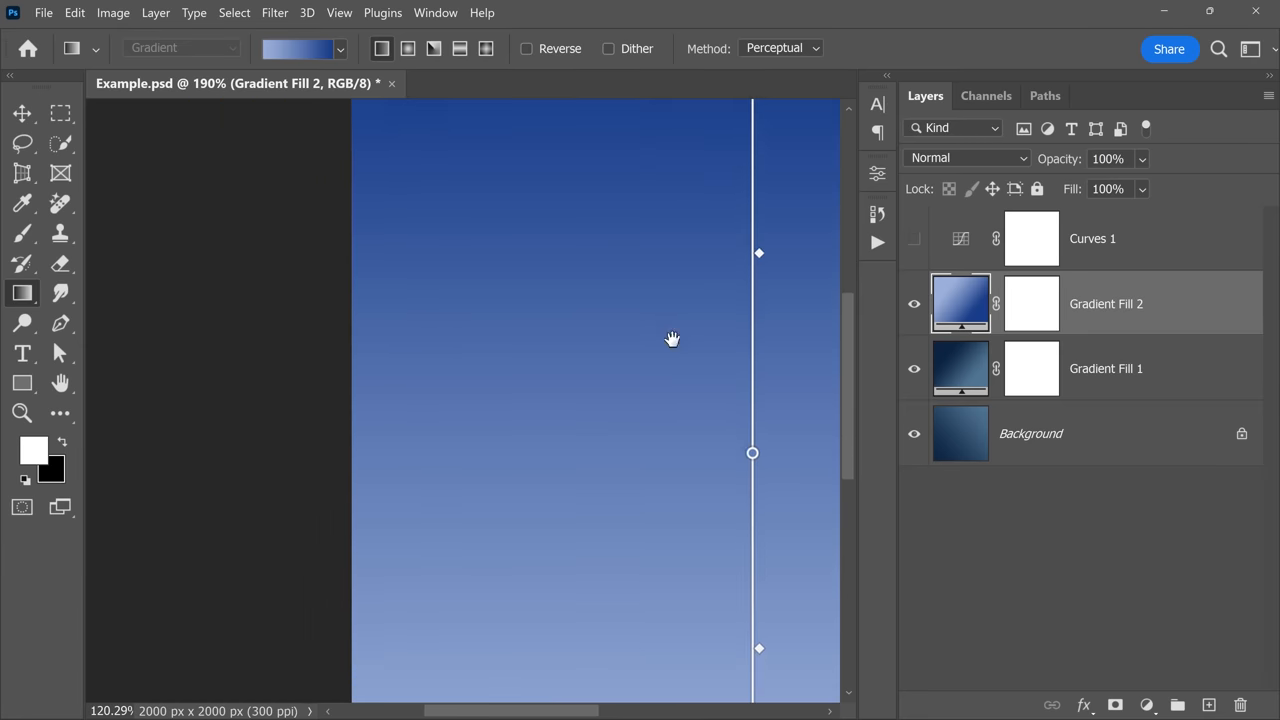
drag(1195, 312, 1241, 706)
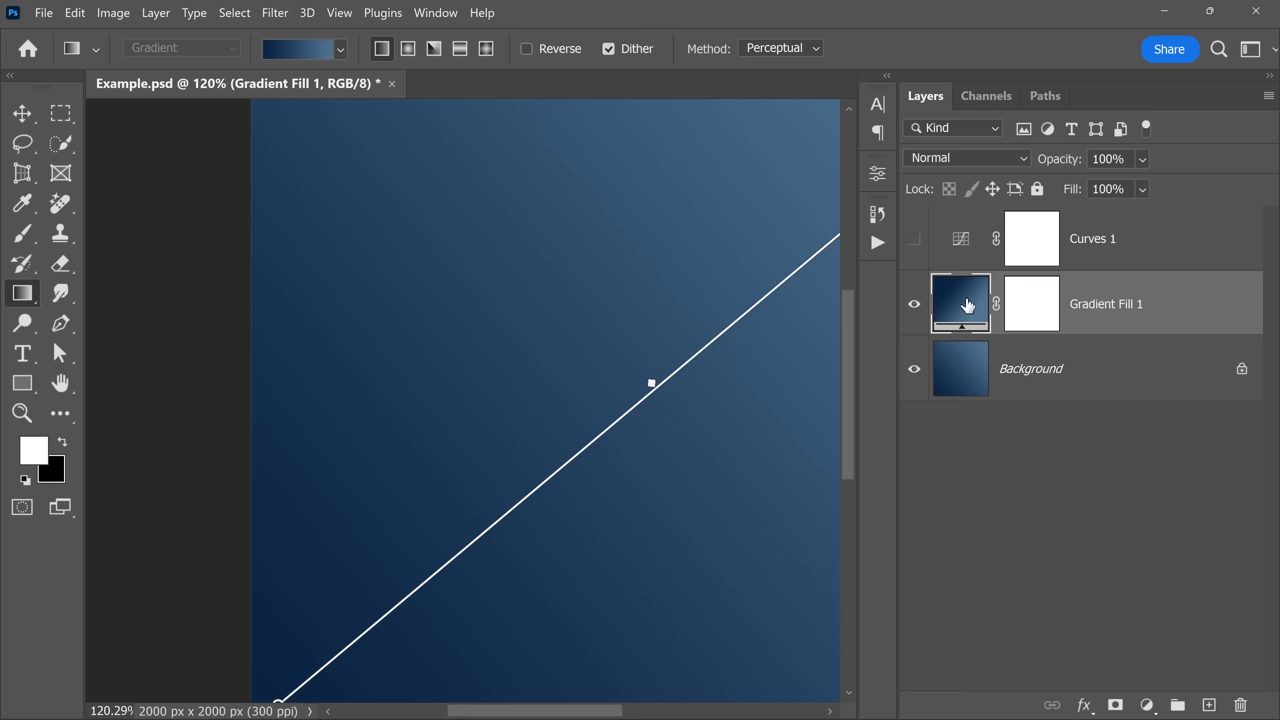
- Review Gradient Fill 1's settings (linear, 40°, 123% scale, dither), cancel and fit the image
double_click(967, 302)
drag(966, 234, 901, 247)
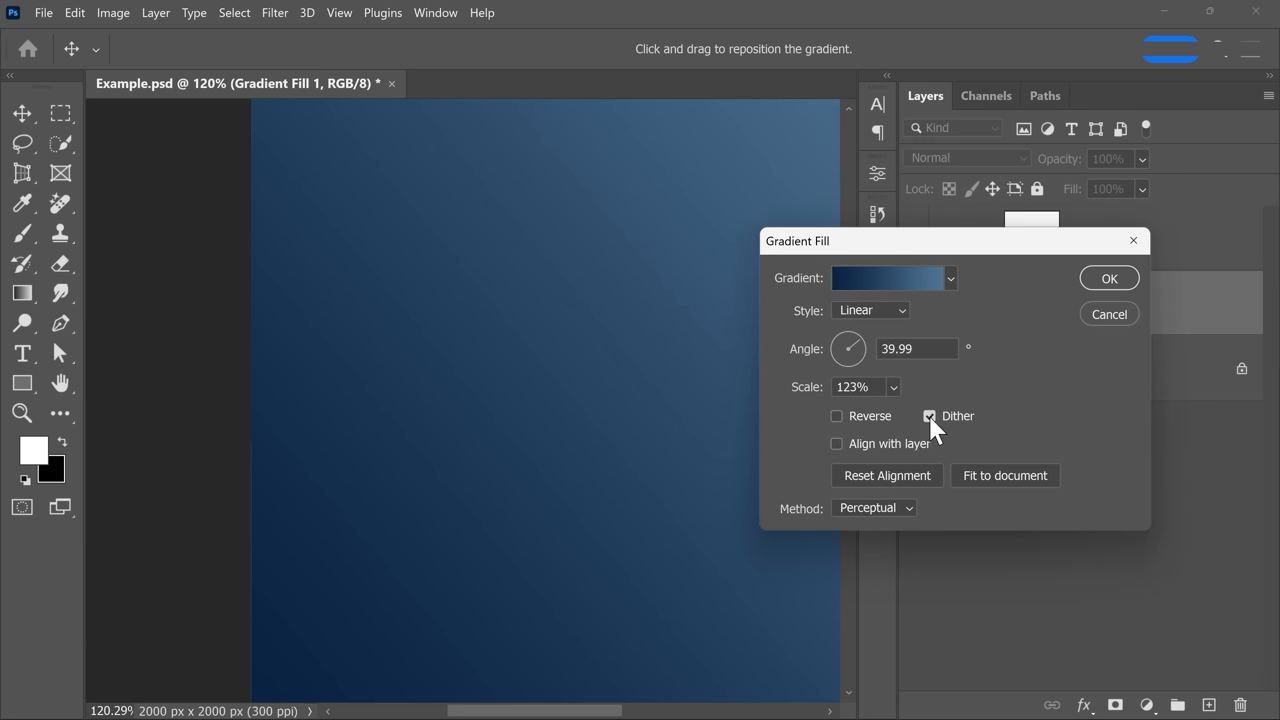
click(1106, 314)
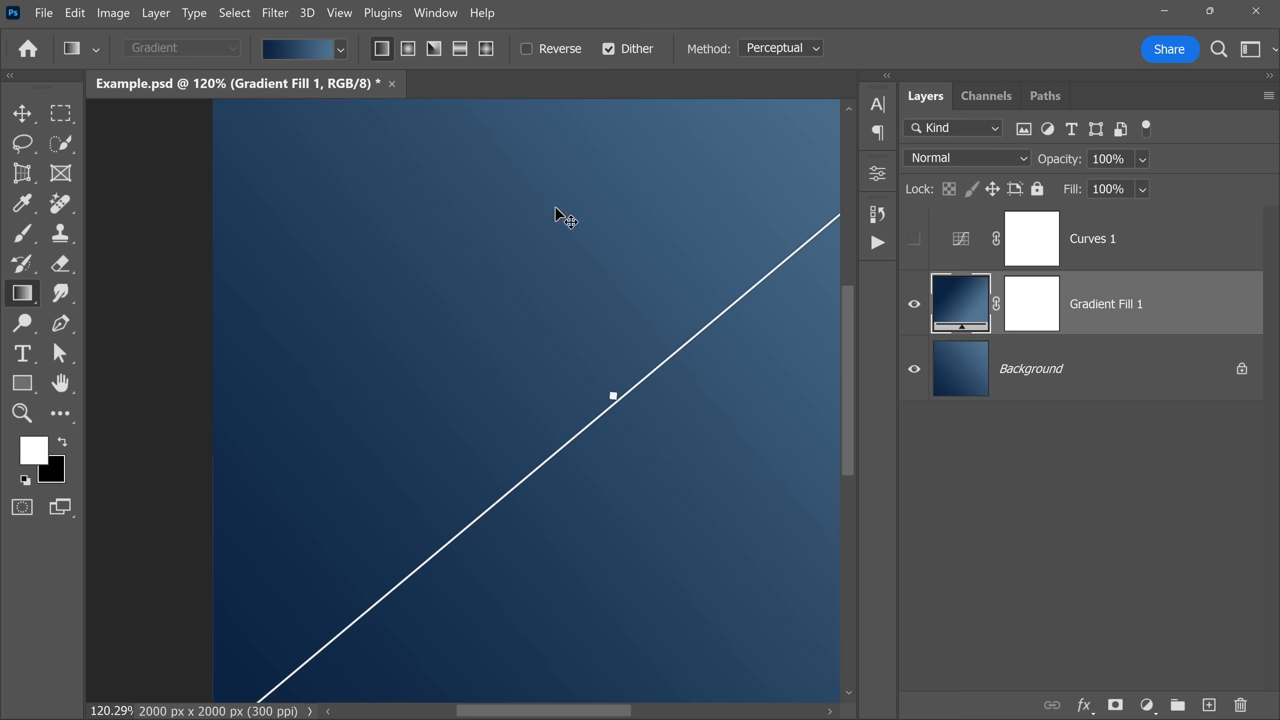
key(ctrl+0)
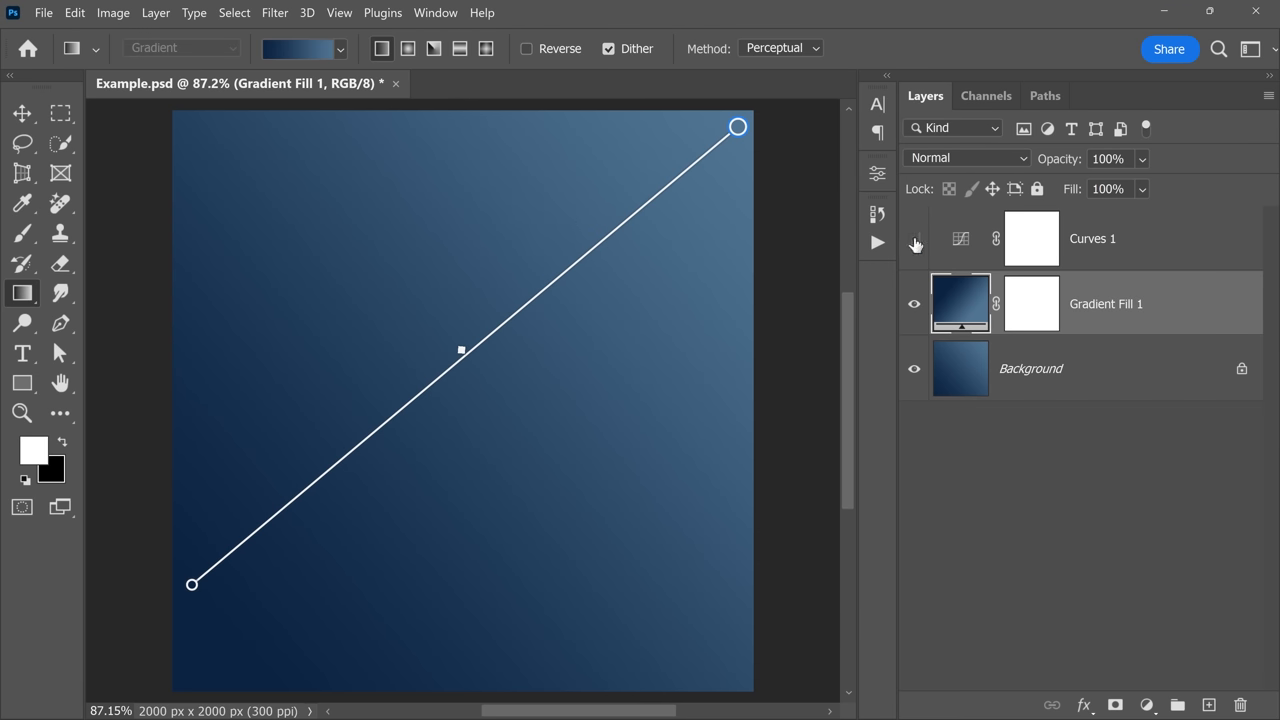
- Show Curves 1, retighten its black and white points for harsh banding, then select Gradient Fill 1
click(914, 242)
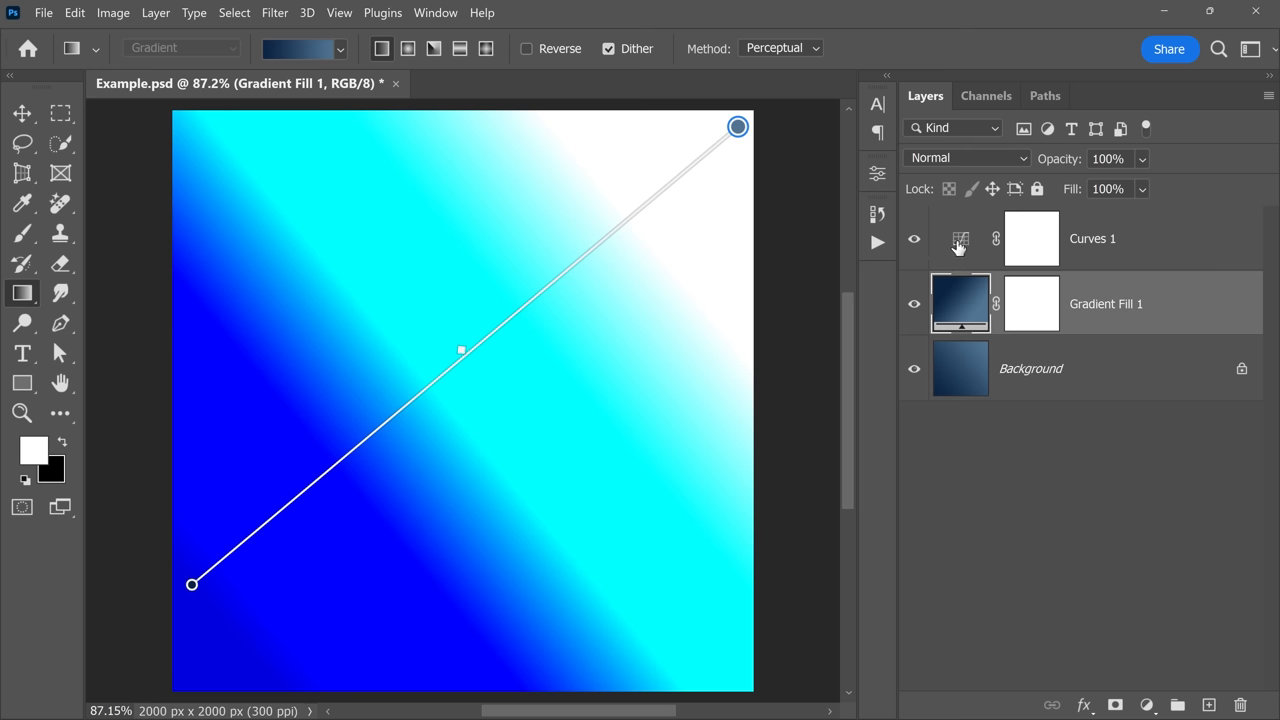
double_click(959, 245)
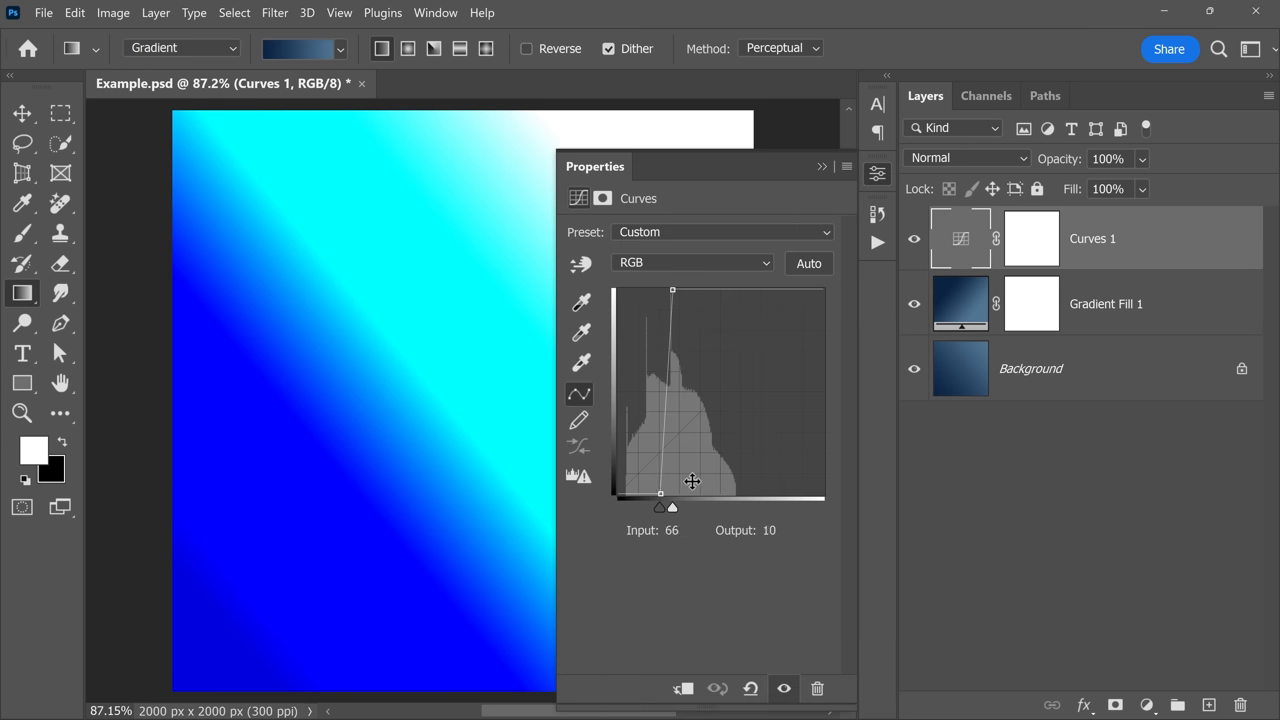
mouse_move(674, 507)
mouse_down()
mouse_move(704, 507)
mouse_move(643, 507)
mouse_move(673, 507)
mouse_up()
drag(660, 507, 666, 505)
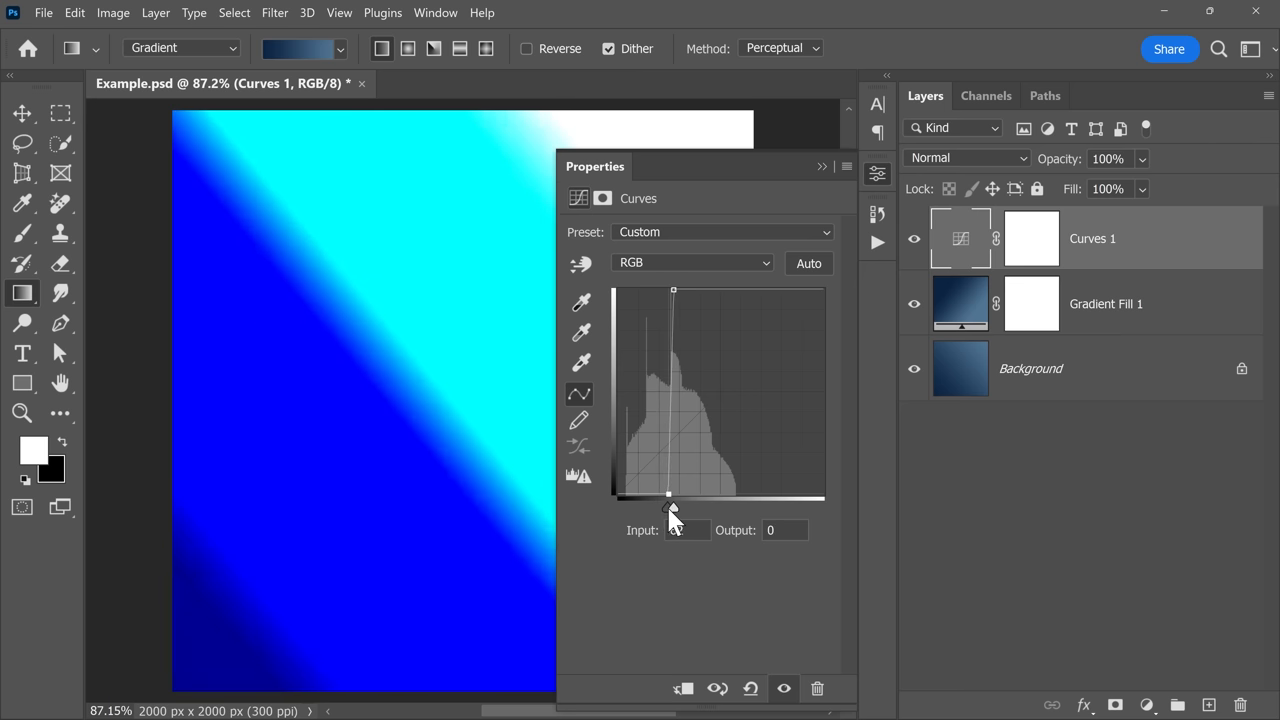
click(1014, 251)
click(1110, 313)
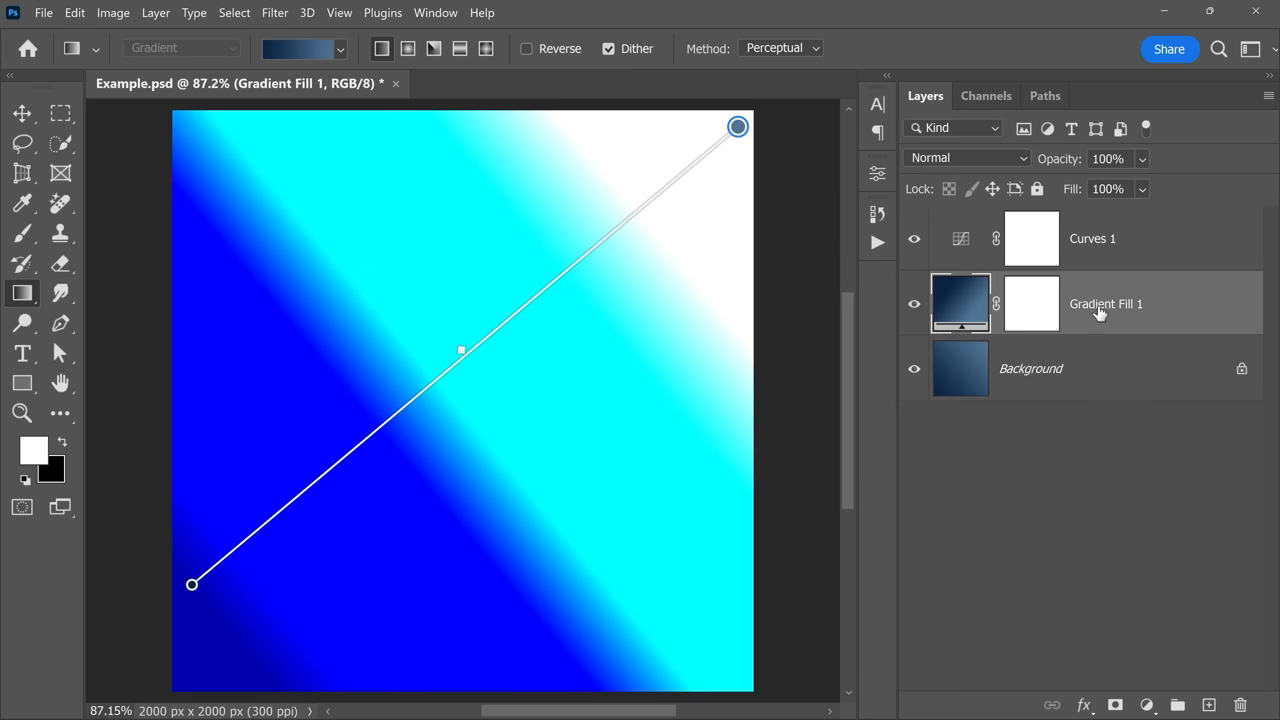
- Swap Gradient Fill 1 to the purple-to-blue preset from the options-bar gradient picker
click(340, 50)
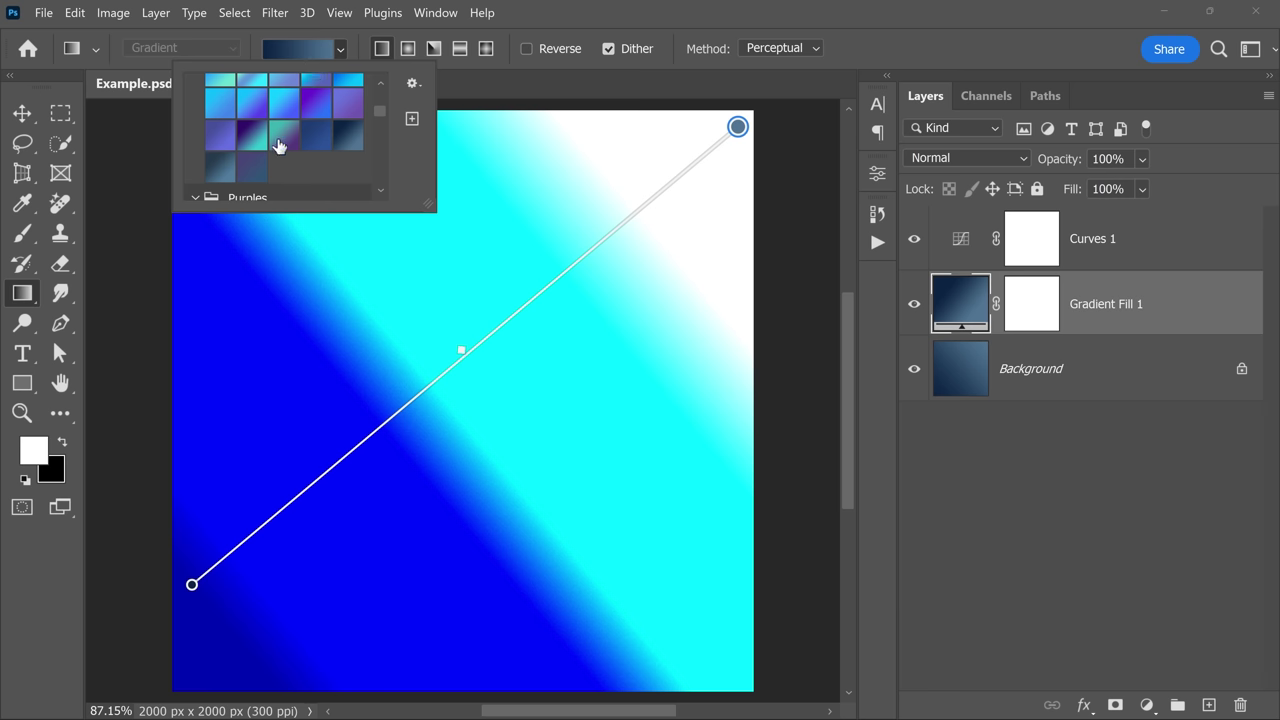
click(284, 140)
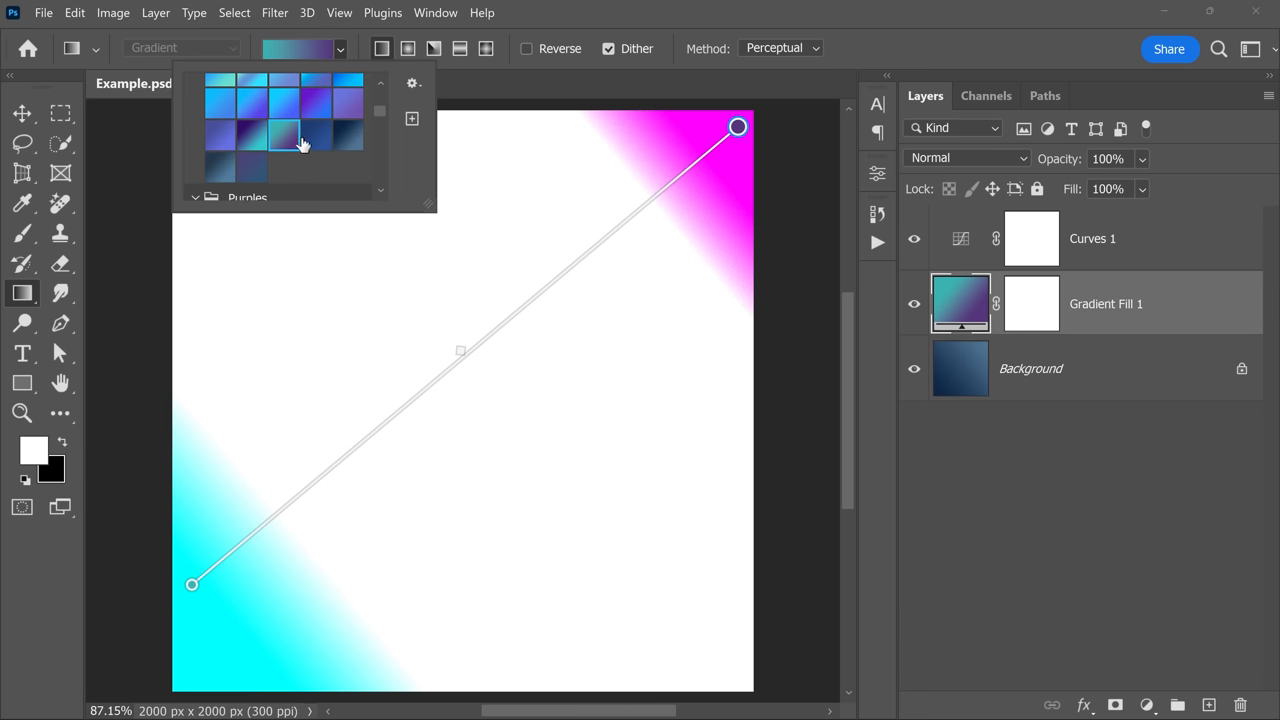
double_click(331, 99)
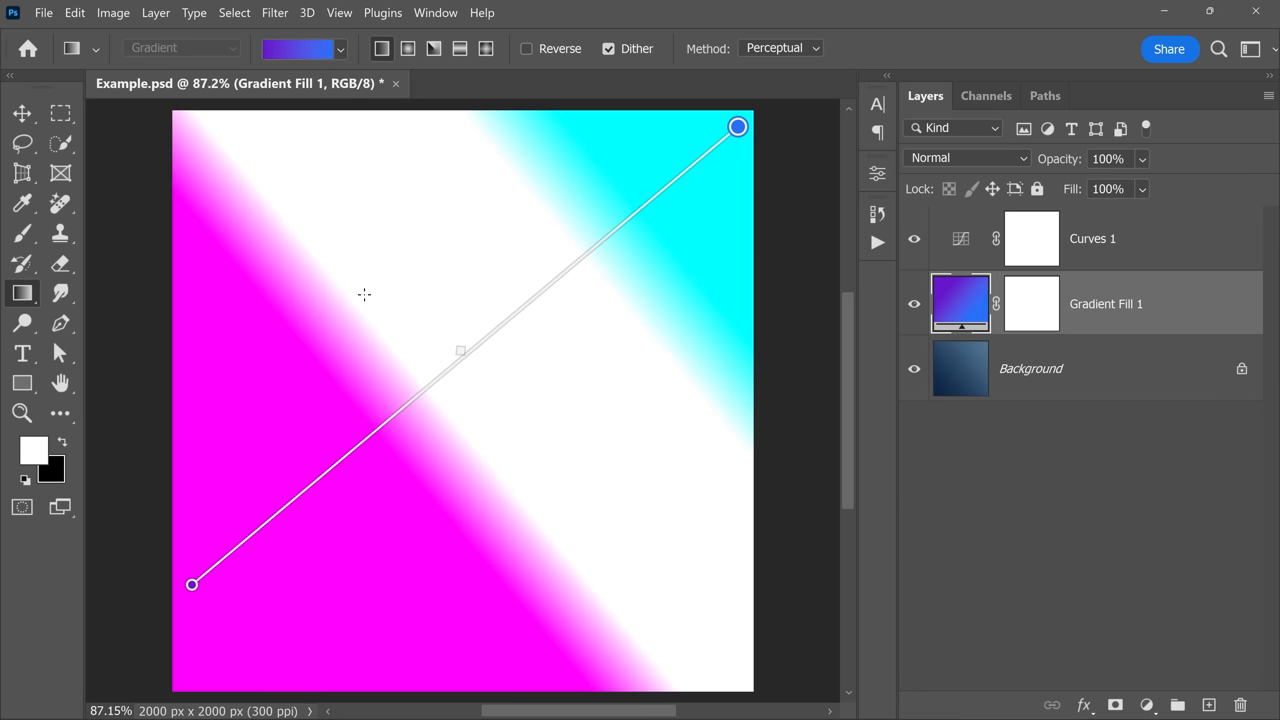
scroll(374, 343, up, 3)
scroll(385, 354, down, 1)
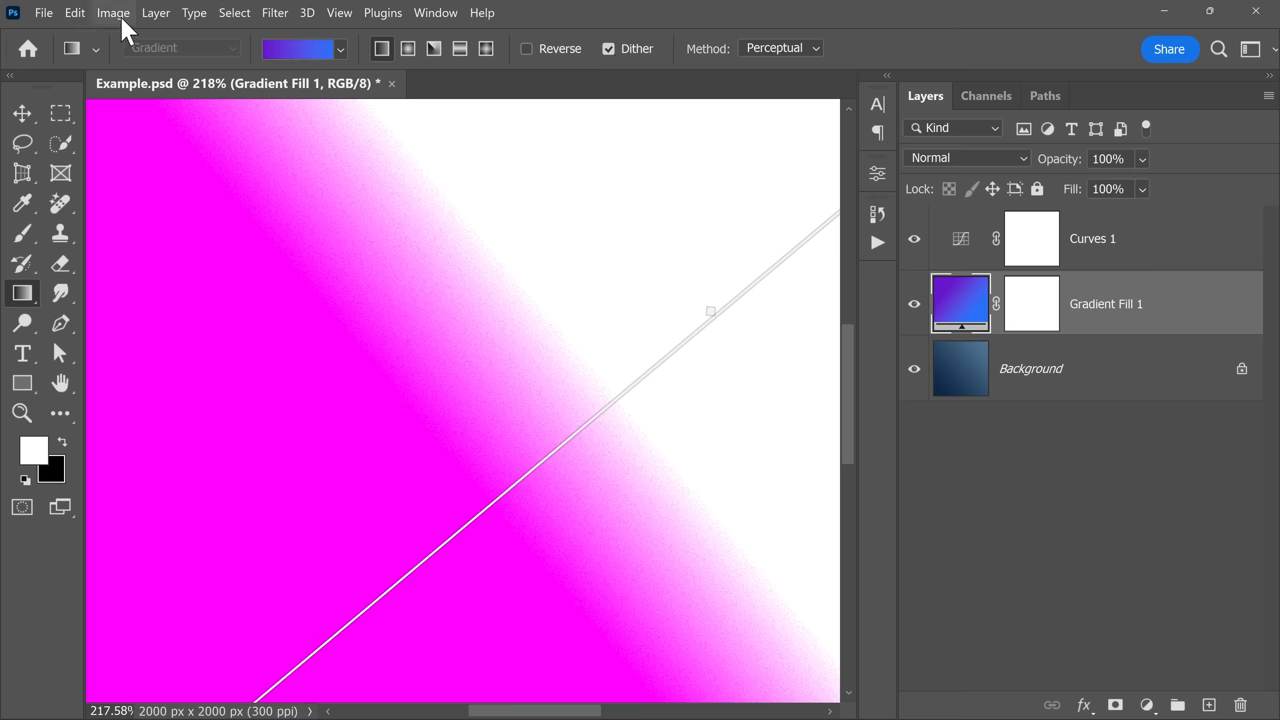
- Convert Example.psd to 16 Bits/Channel via Image > Mode and zoom in on the transition
click(116, 13)
mouse_move(125, 35)
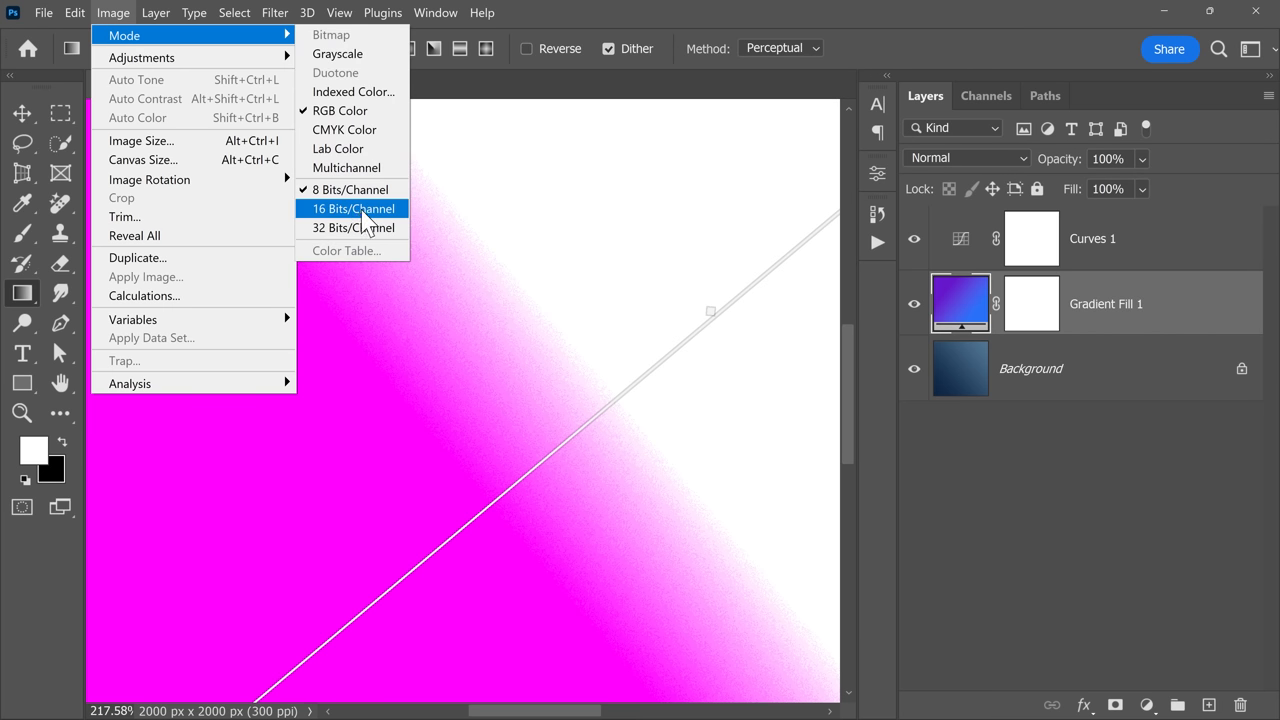
click(366, 212)
drag(547, 318, 570, 326)
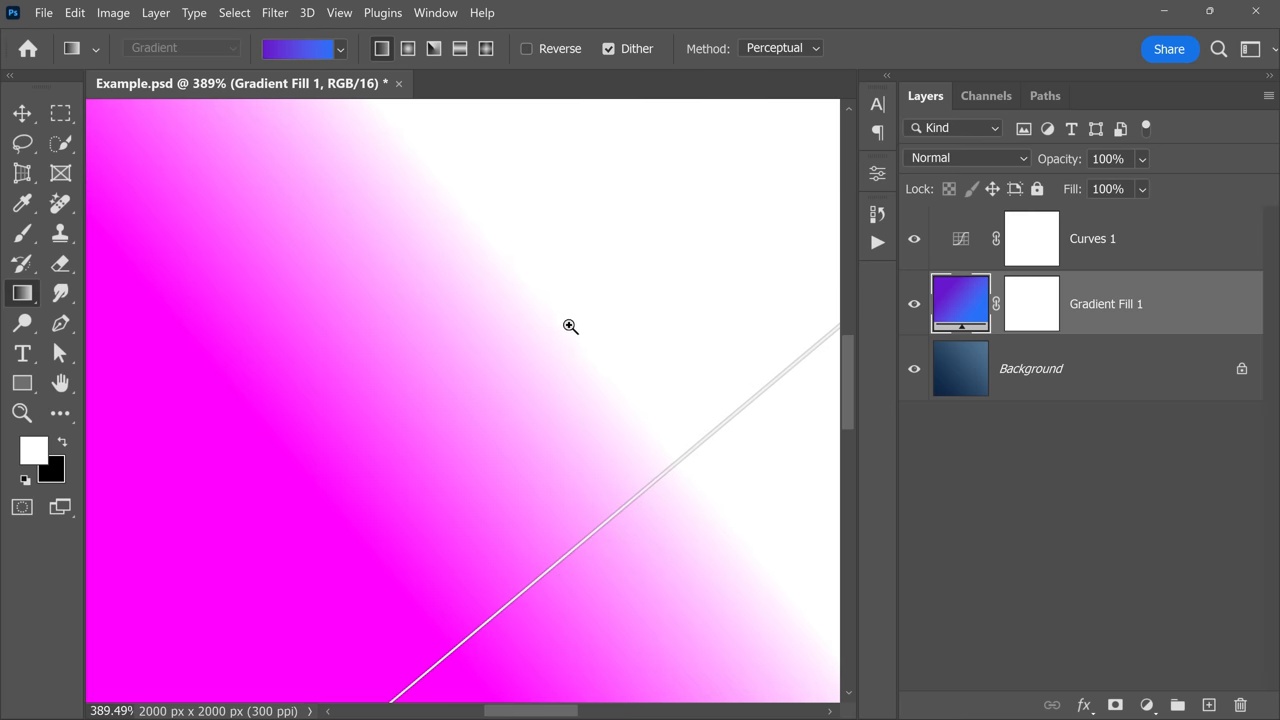
scroll(371, 434, down, 2)
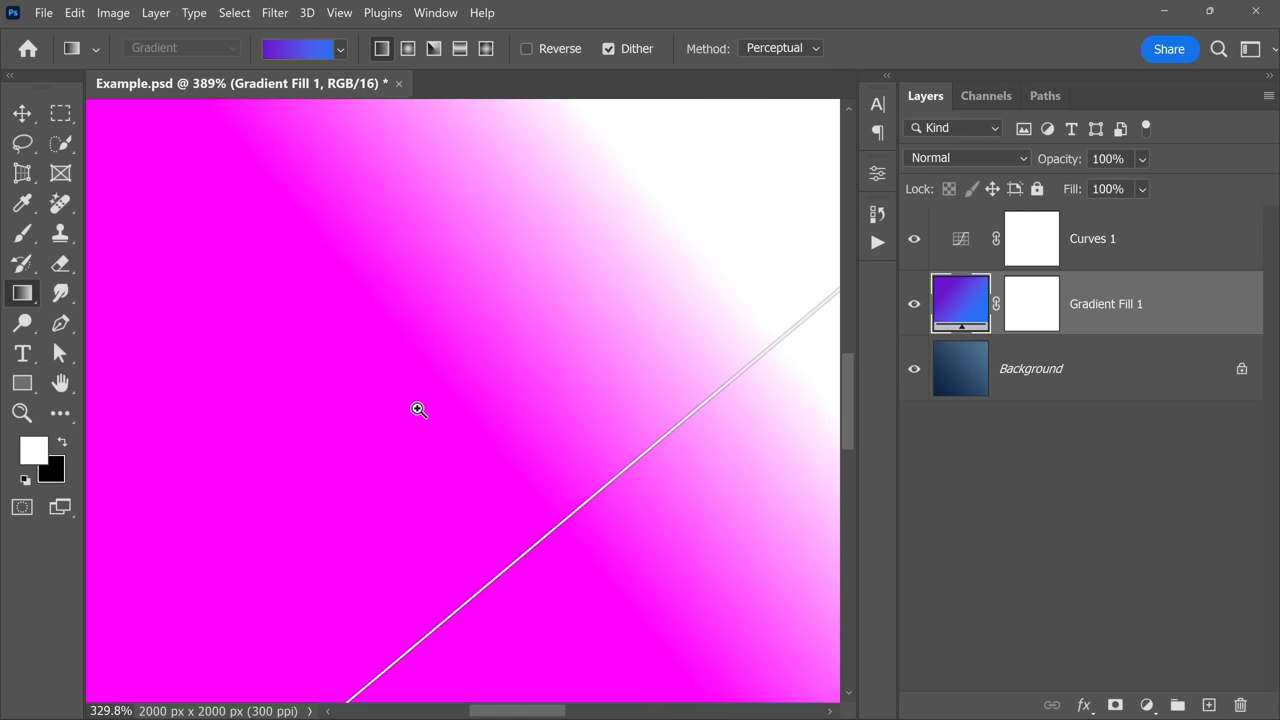
scroll(483, 386, down, 2)
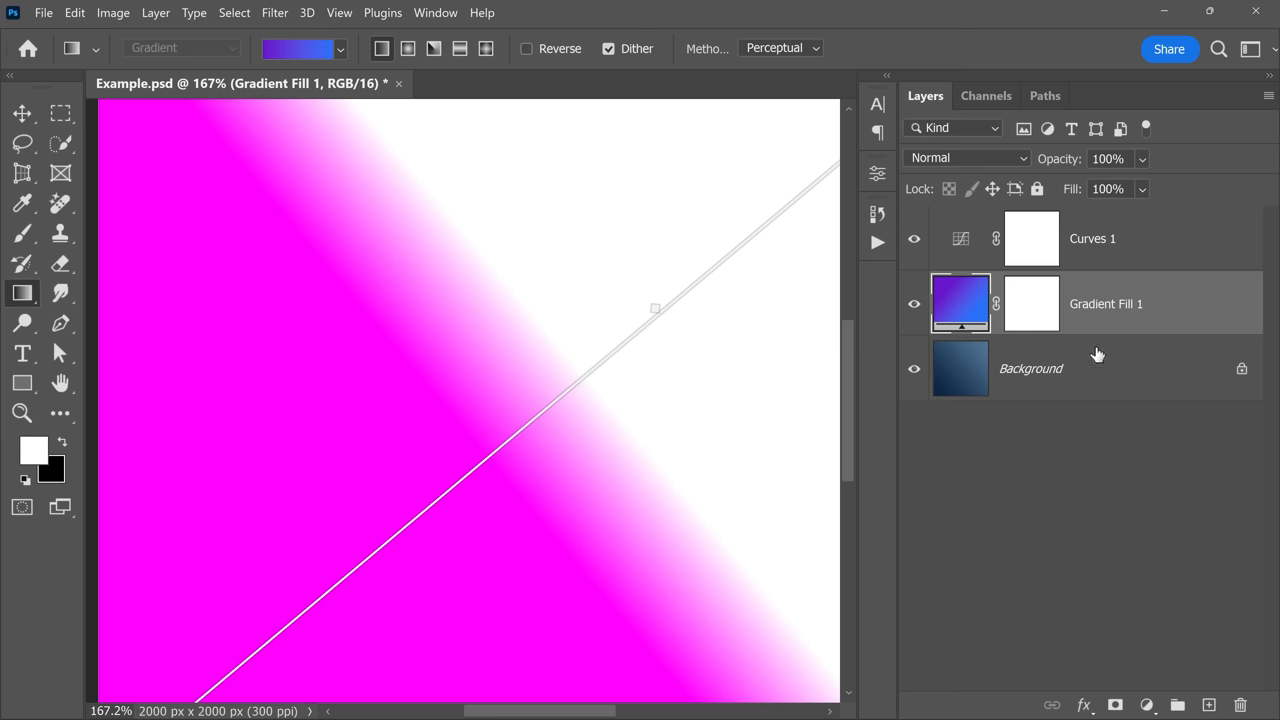
- Add a Curves 2 adjustment with a midtone lift and shadow drop forming an S-curve
click(1145, 705)
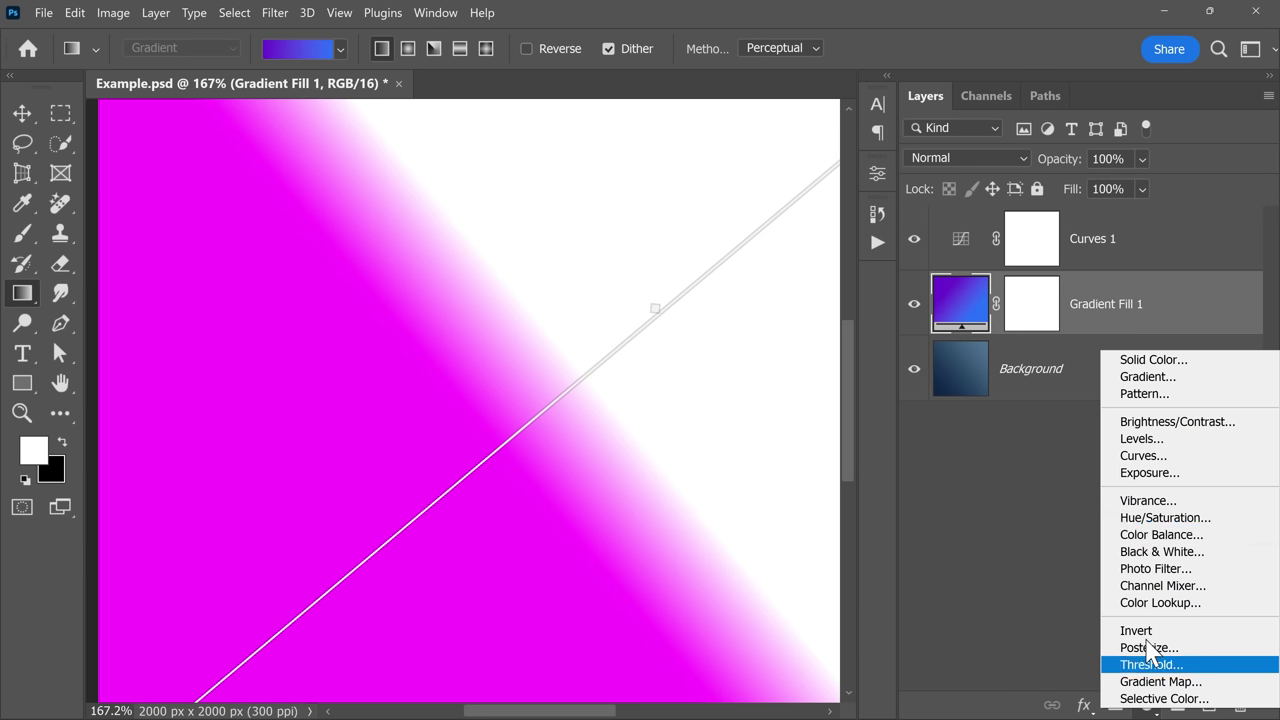
click(1141, 475)
drag(740, 362, 745, 349)
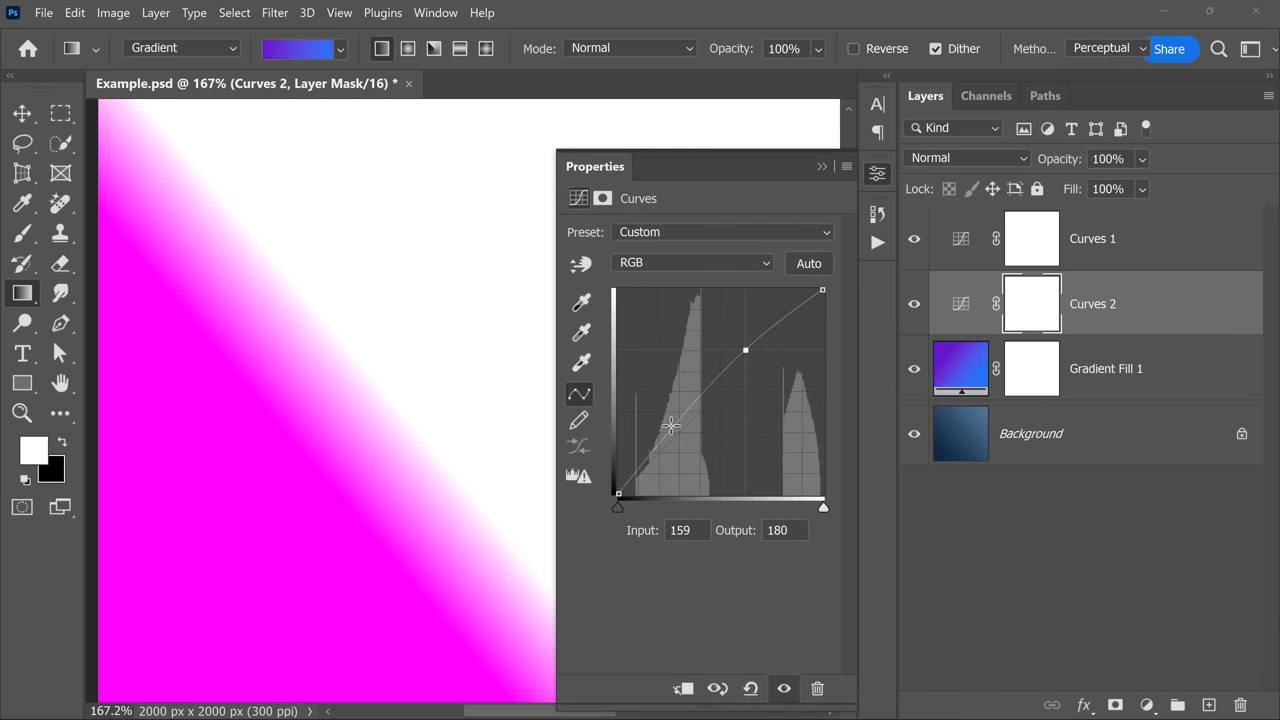
drag(672, 420, 681, 438)
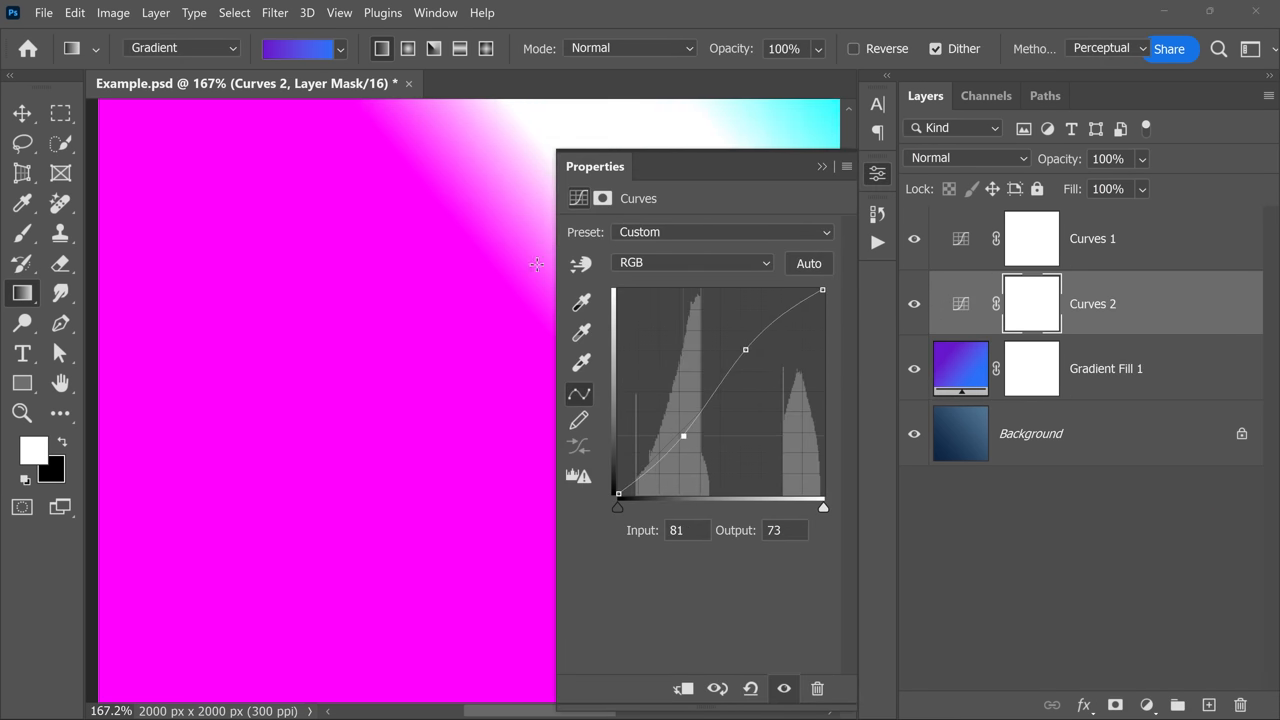
- Check the document's bit depth in the Image menu and leave it unchanged
click(113, 12)
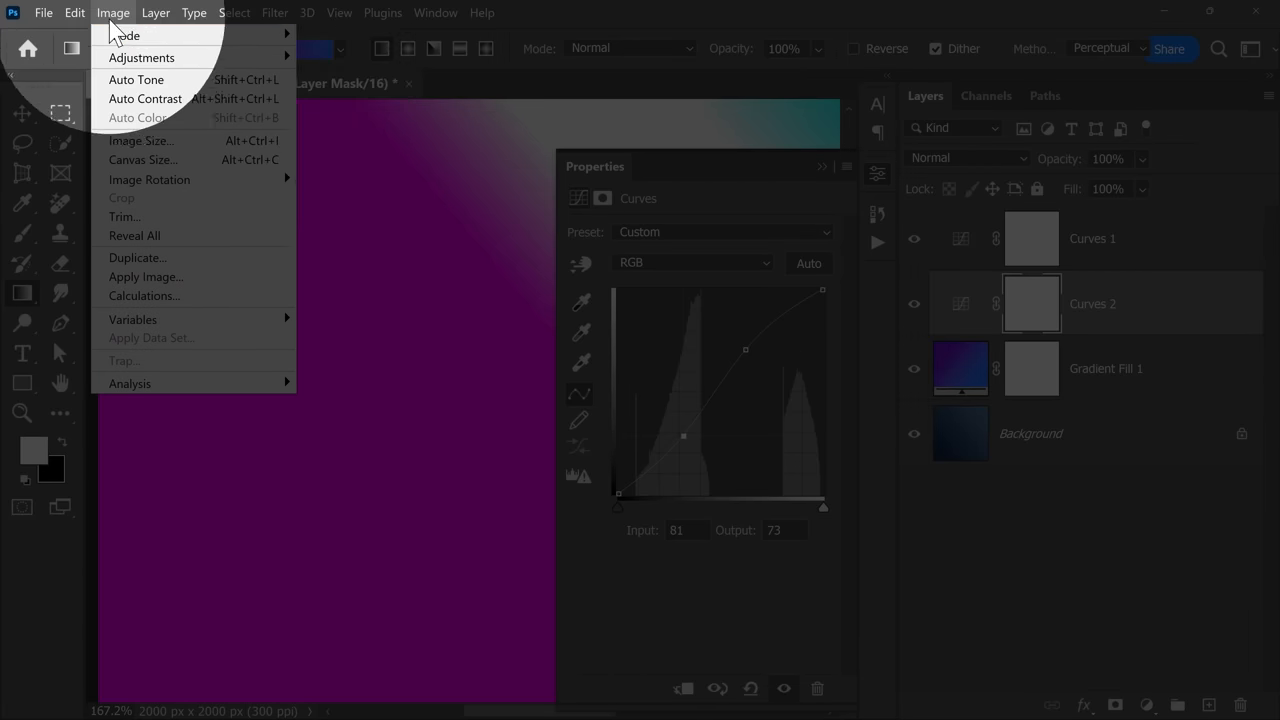
click(170, 42)
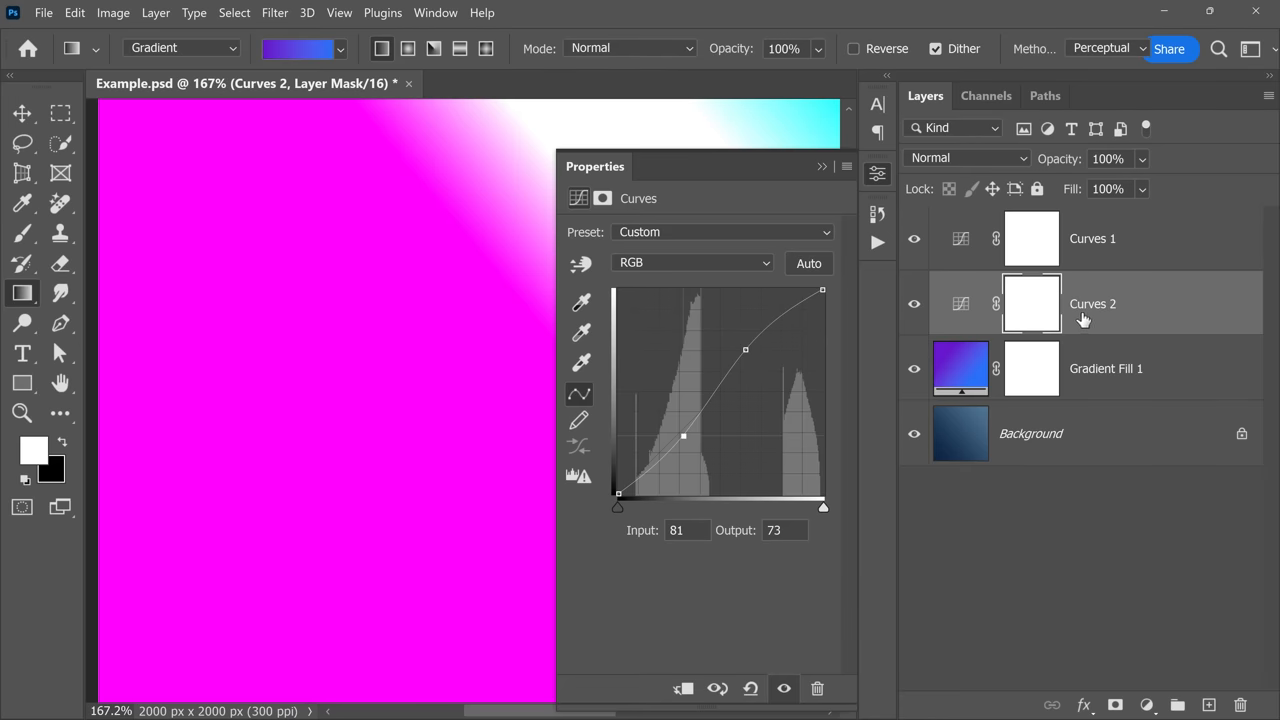
- Select Gradient Fill 1 to show its 40° linear, 123% scale, dithered settings
click(972, 372)
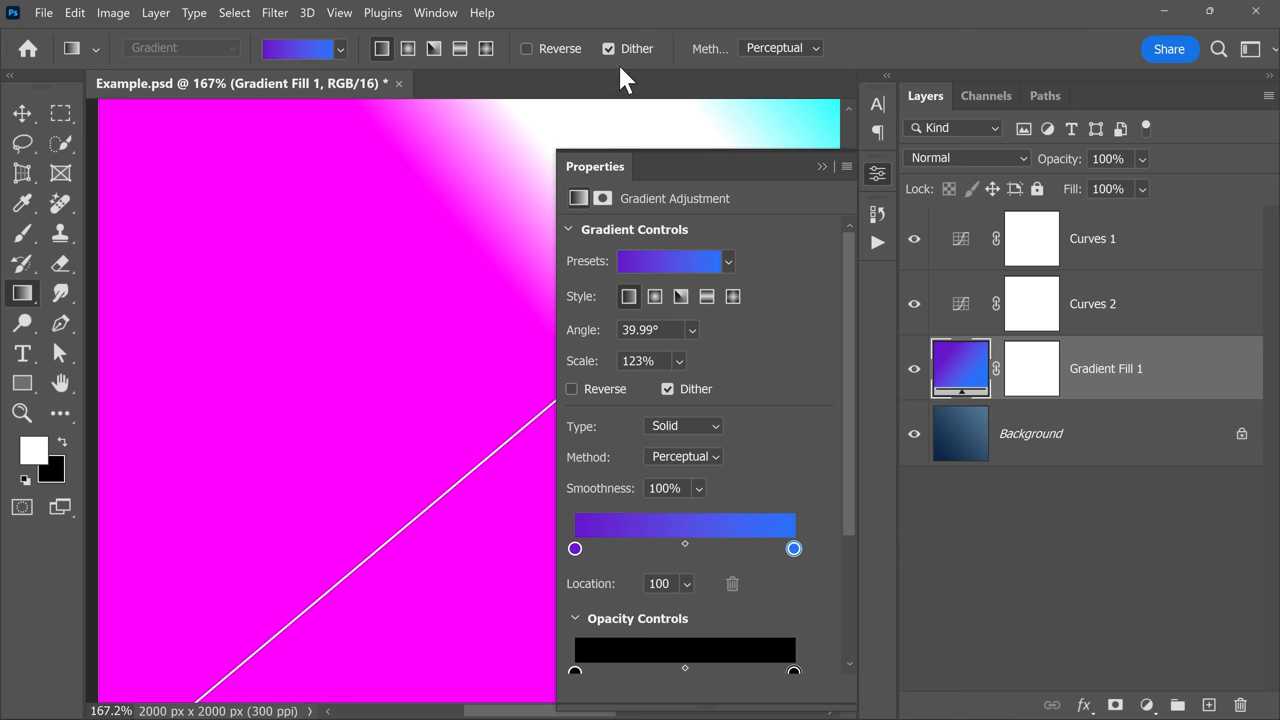
scroll(491, 191, up, 3)
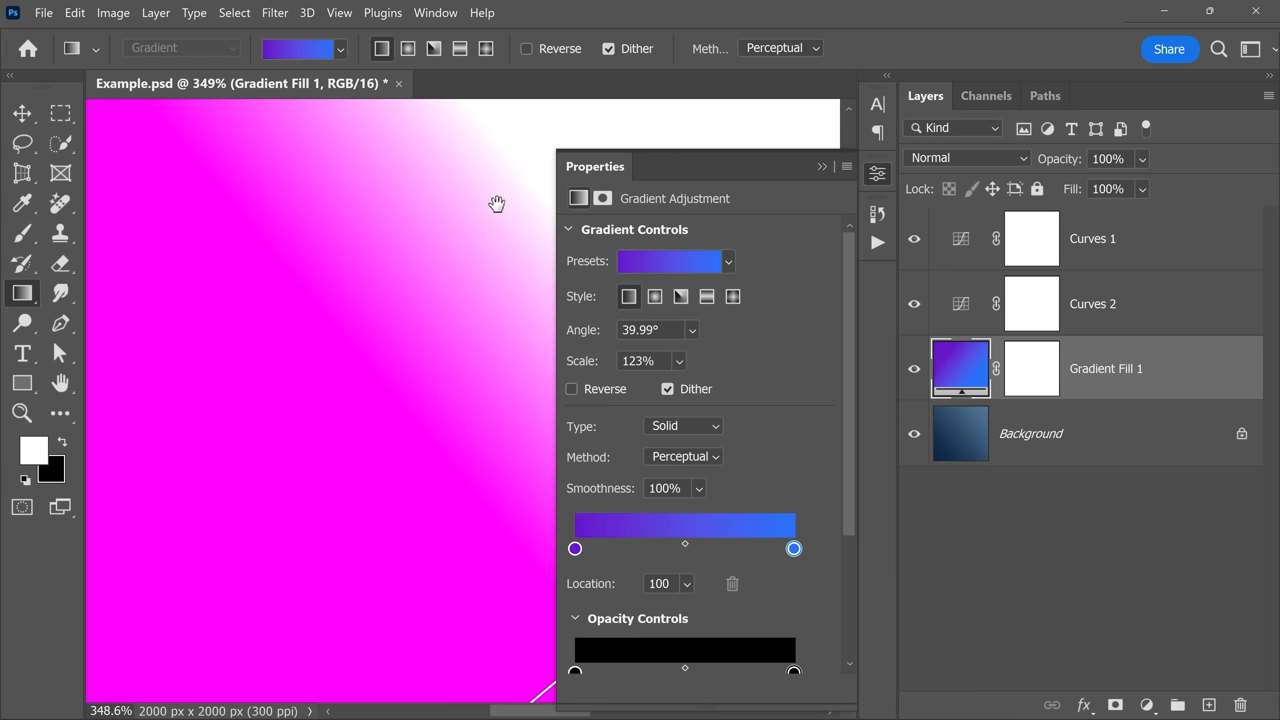
scroll(497, 203, up, 2)
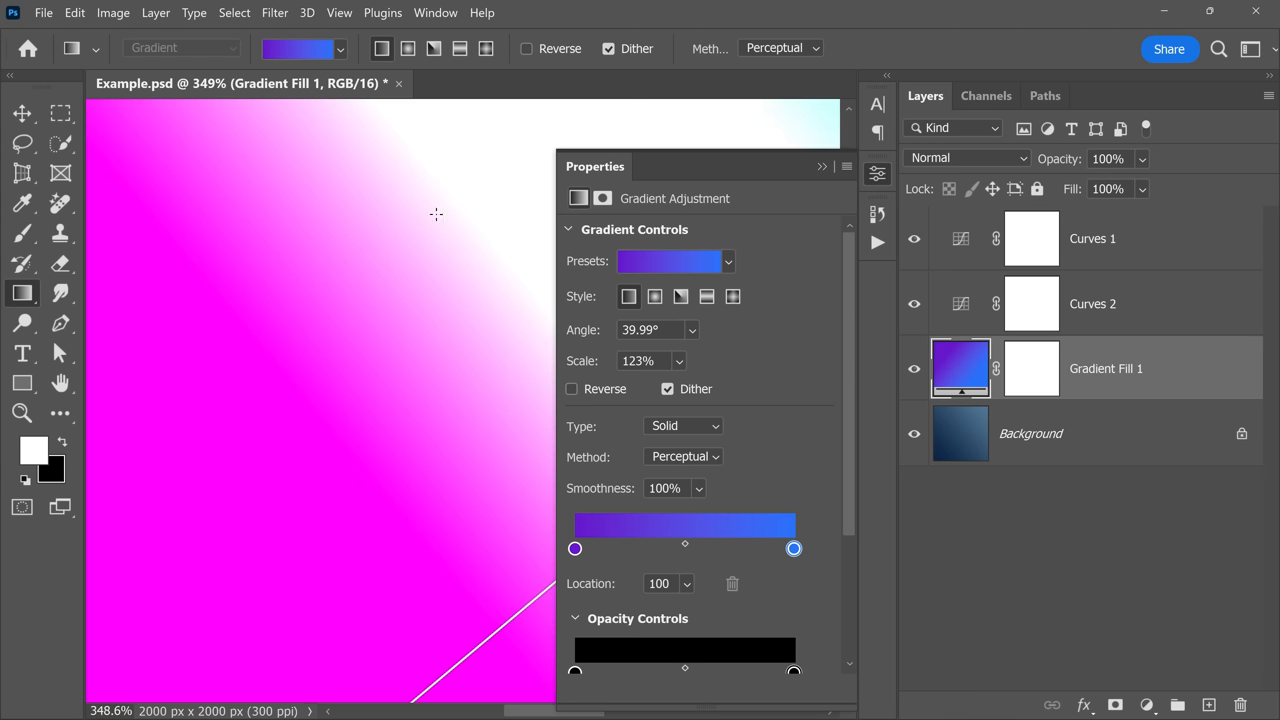